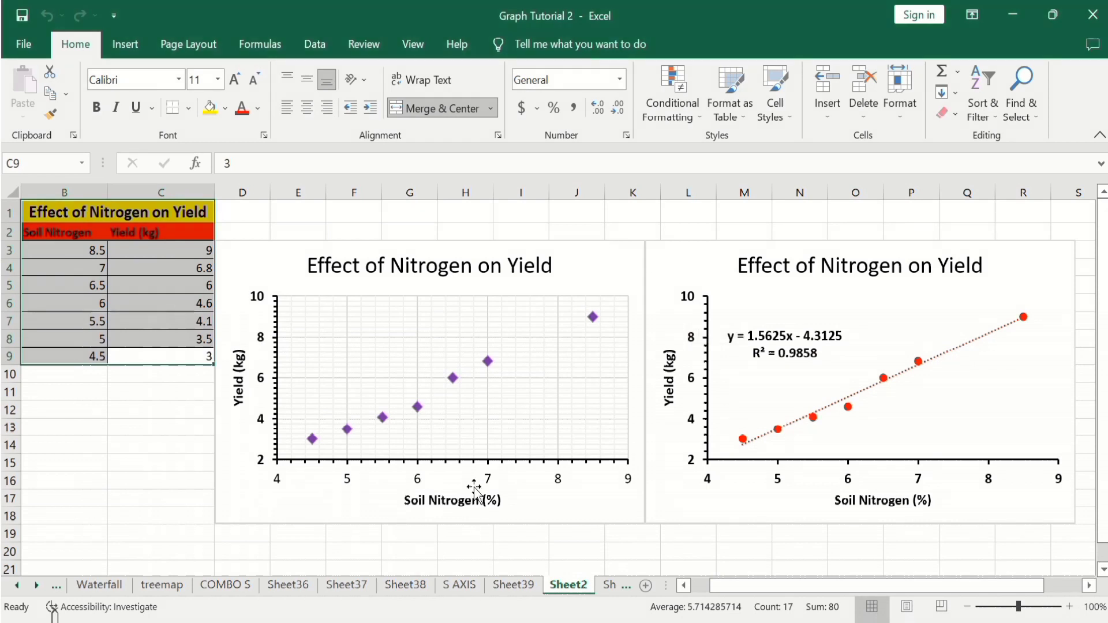
Step: Insert a markers-only scatter chart from A2:B9 on Sheet39 and widen the chart slightly
{"action": "left_click", "coordinate": [514, 585]}
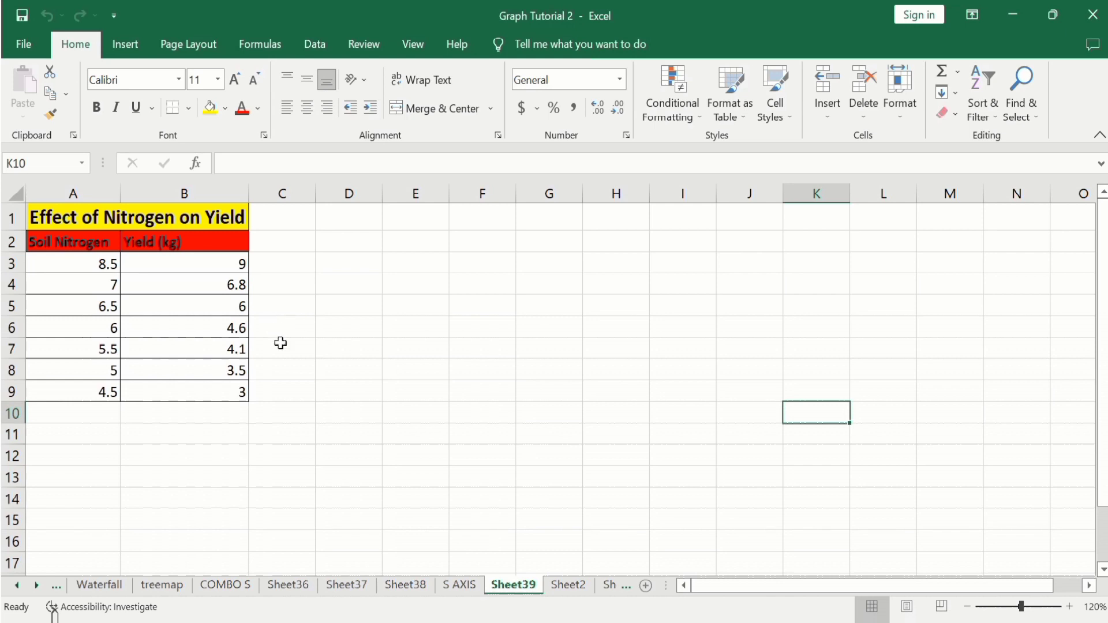
{"action": "left_click", "coordinate": [229, 397]}
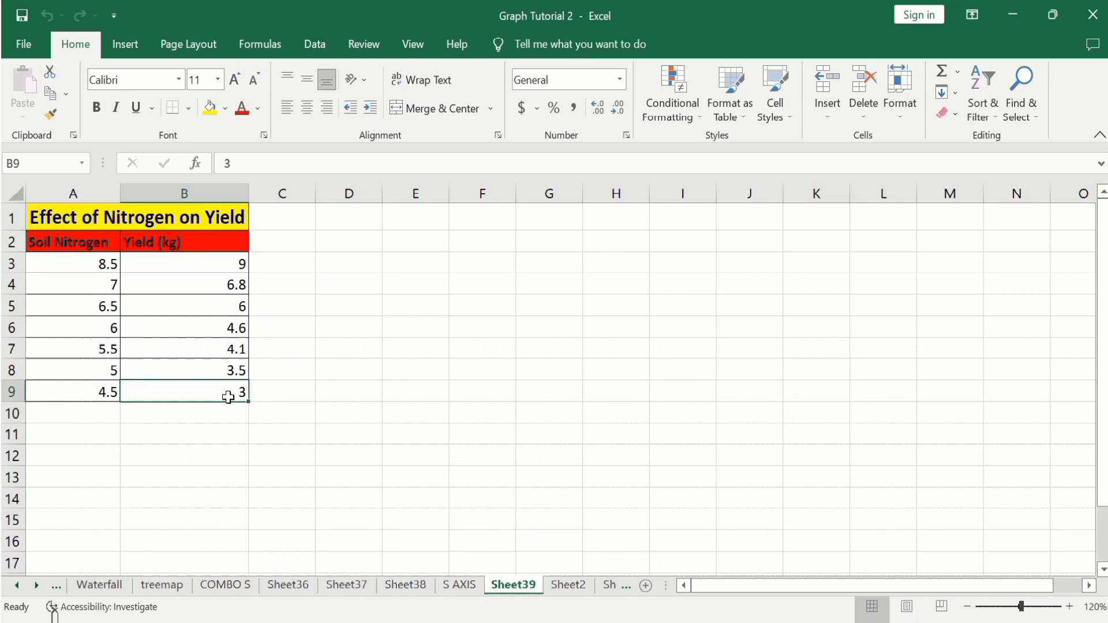
{"action": "left_click_drag", "start_coordinate": [226, 394], "coordinate": [82, 240]}
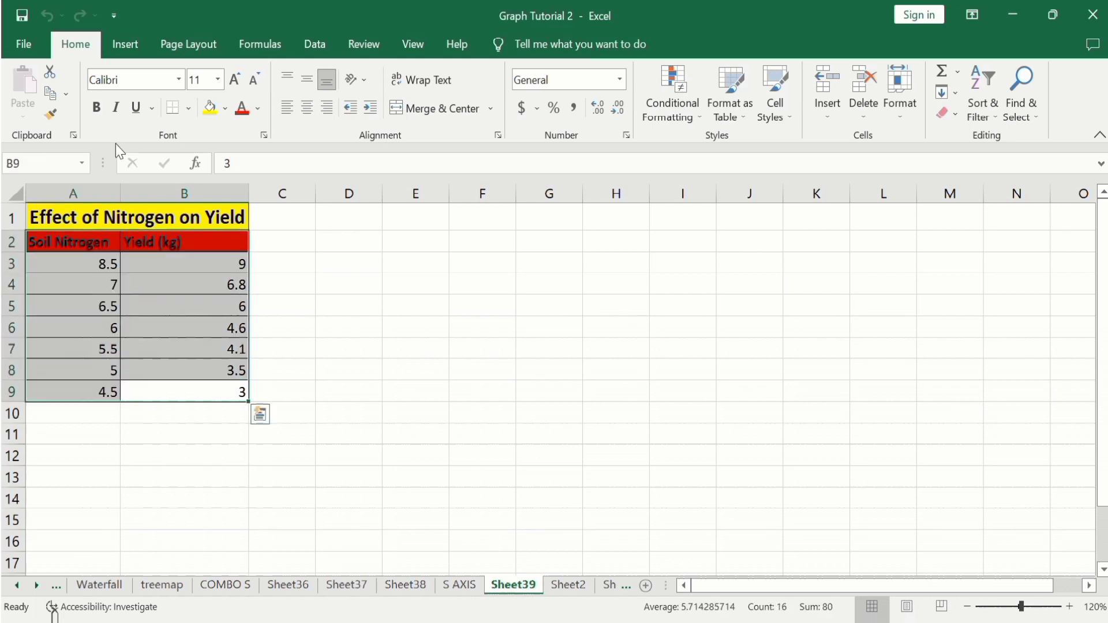
{"action": "left_click", "coordinate": [127, 45]}
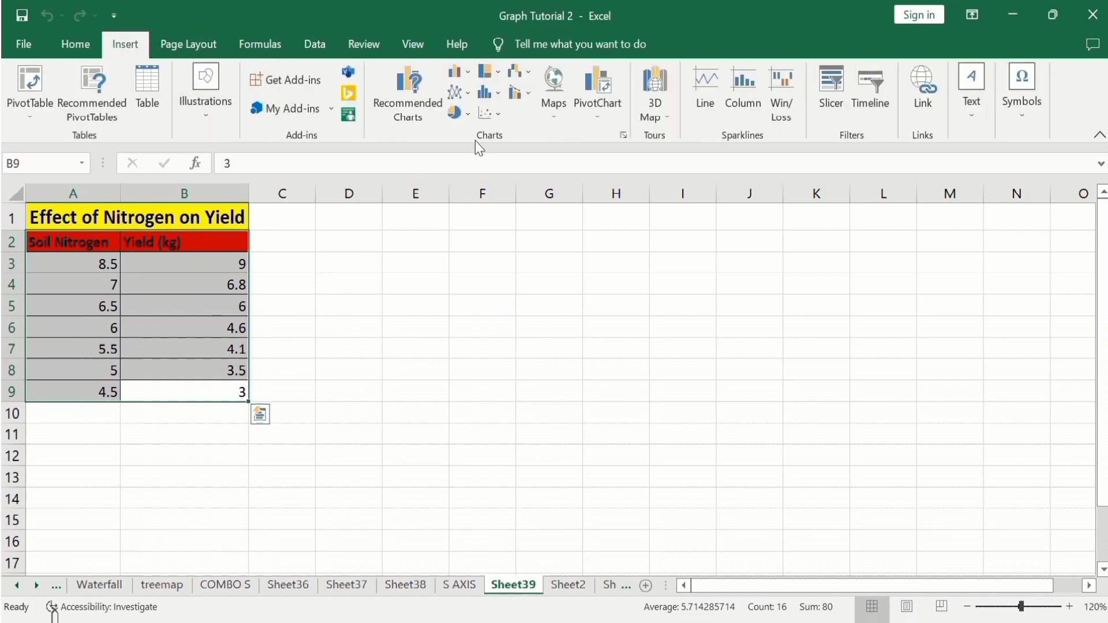
{"action": "left_click", "coordinate": [497, 115]}
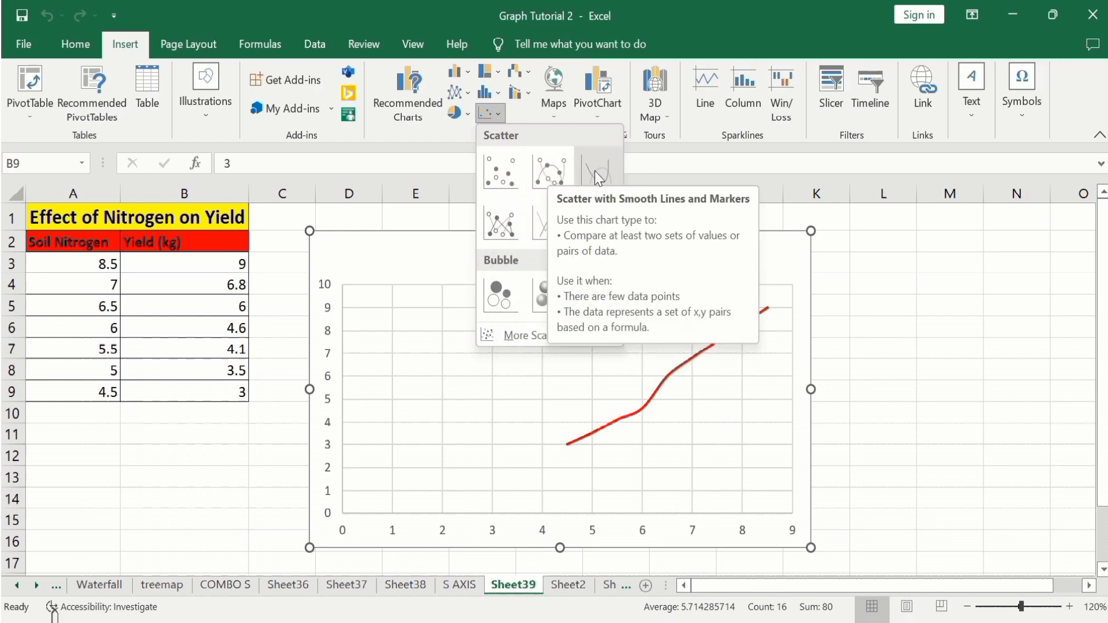
{"action": "left_click", "coordinate": [499, 168]}
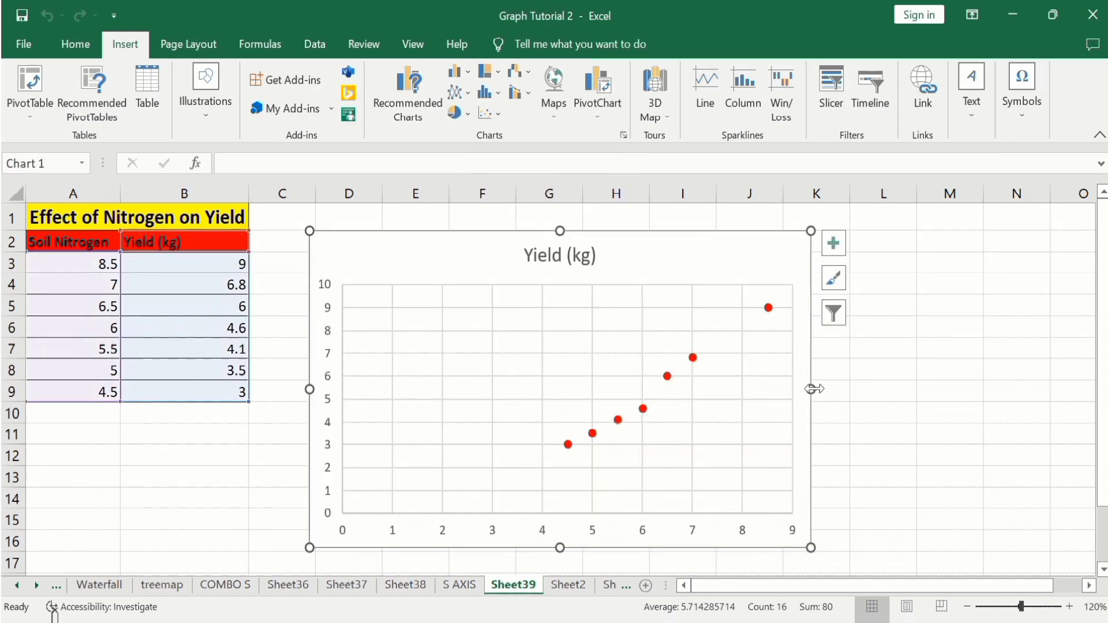
{"action": "left_click_drag", "start_coordinate": [811, 389], "coordinate": [843, 386]}
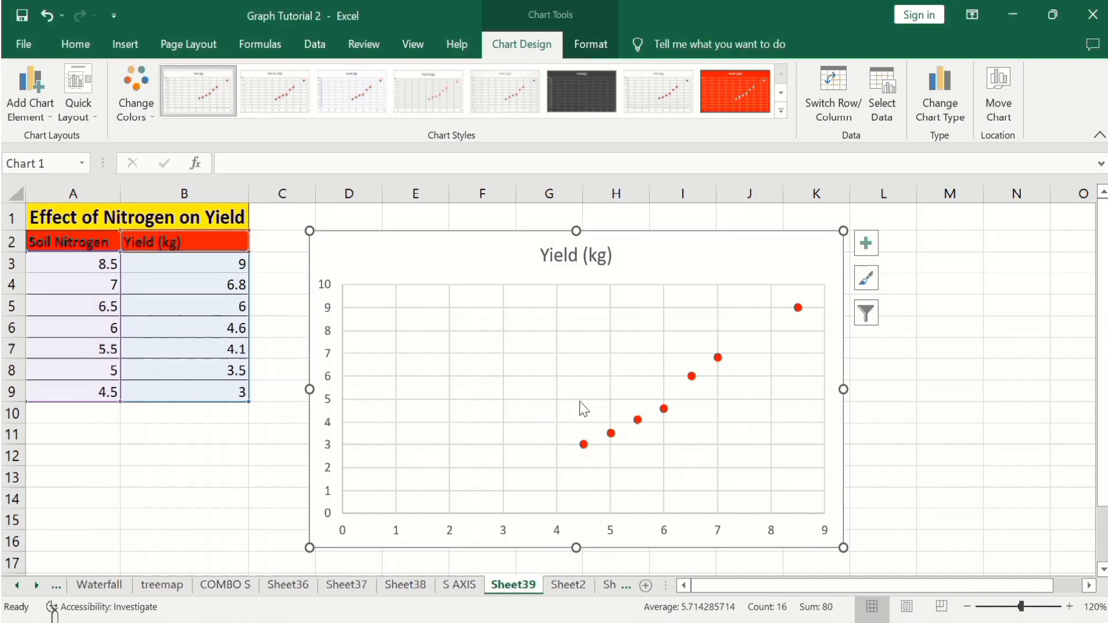
Step: Add axis titles to the scatter chart and remove its gridlines
{"action": "left_click", "coordinate": [868, 239]}
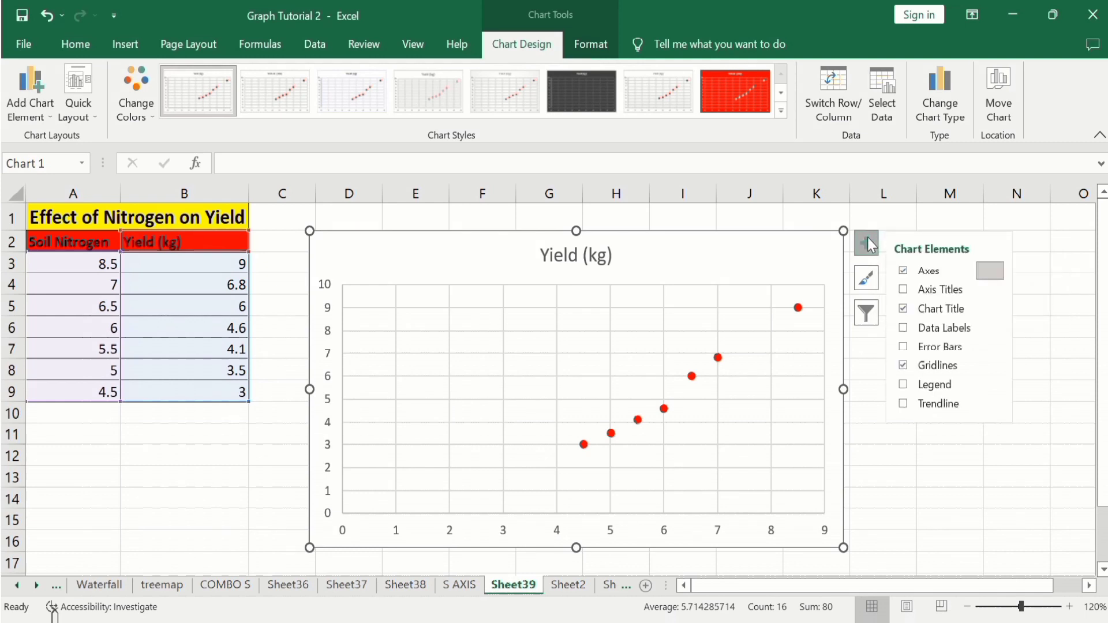
{"action": "left_click", "coordinate": [903, 289]}
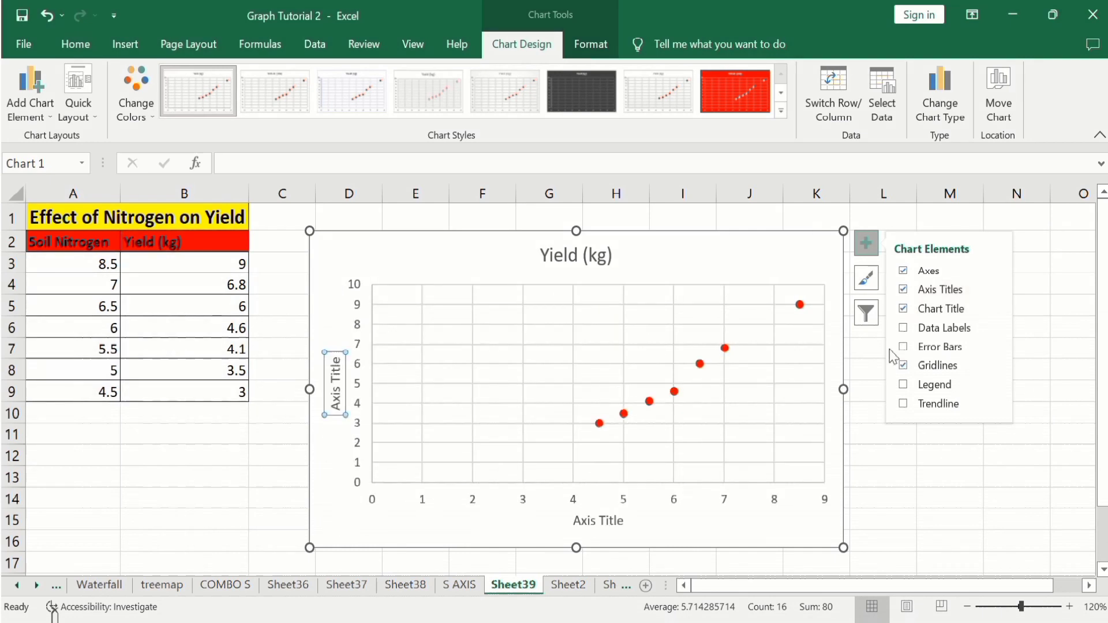
{"action": "left_click", "coordinate": [902, 363]}
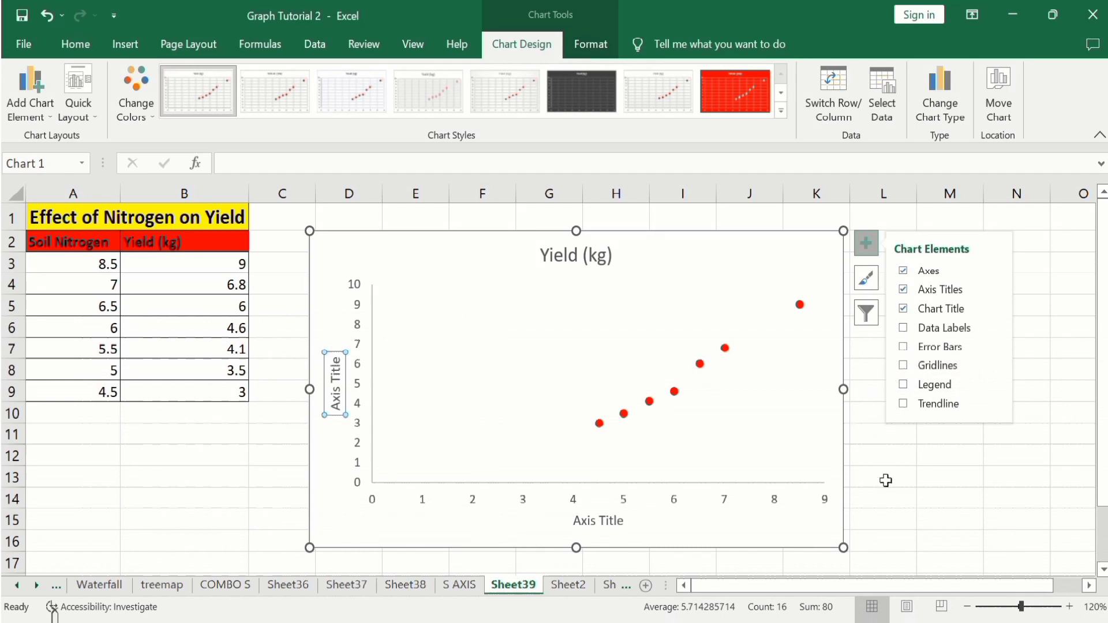
{"action": "left_click", "coordinate": [883, 478]}
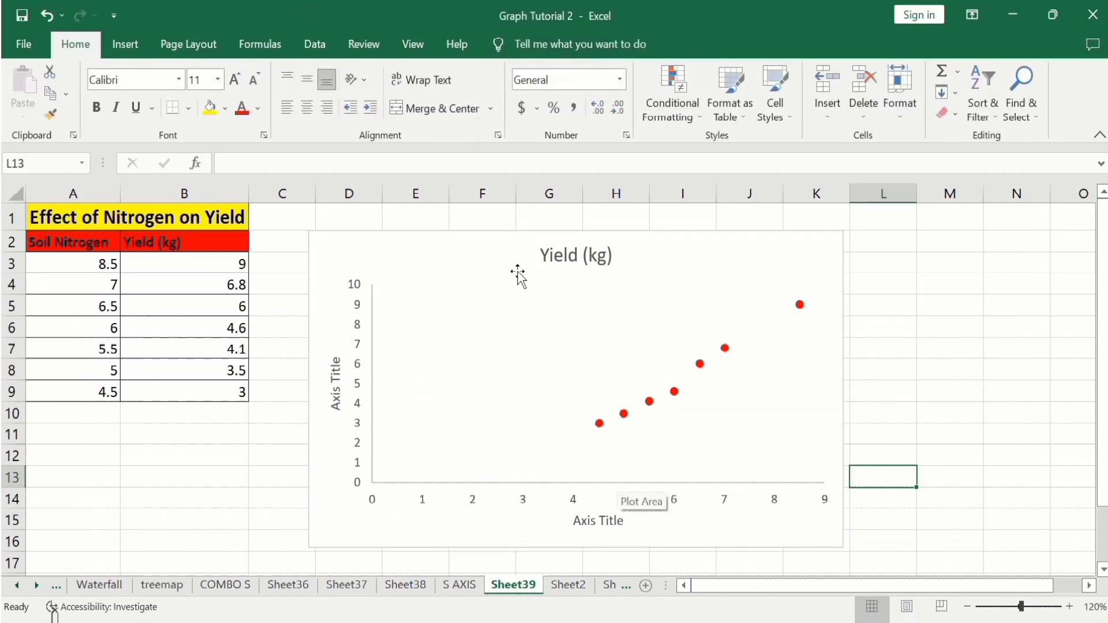
Step: Set the minimum bound of the chart's horizontal axis to 4.0
{"action": "left_click", "coordinate": [422, 502]}
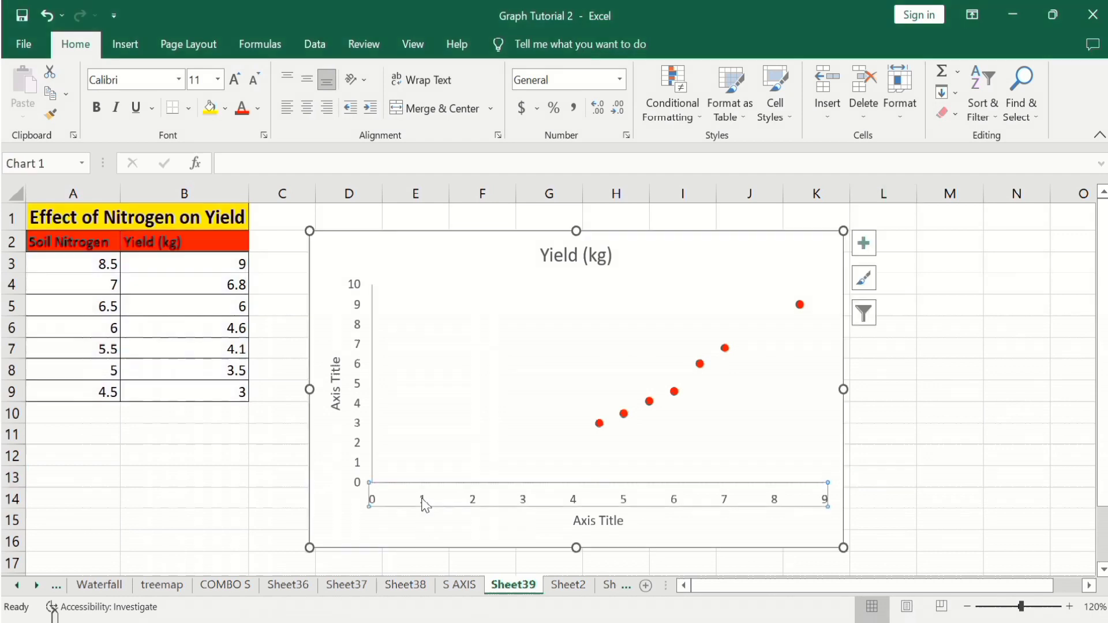
{"action": "right_click", "coordinate": [470, 502]}
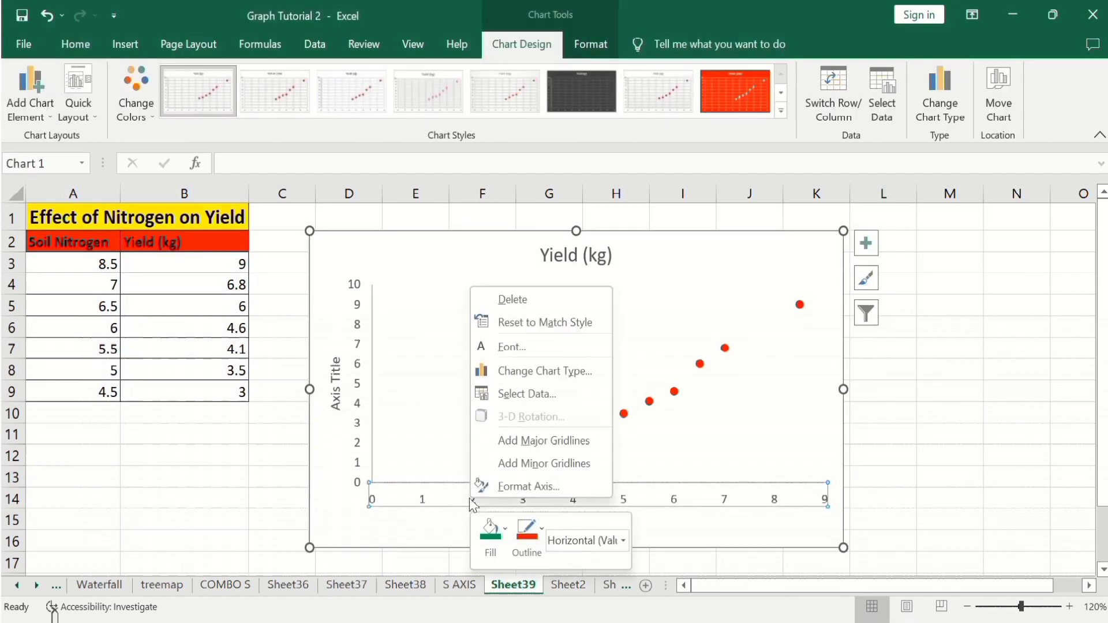
{"action": "left_click", "coordinate": [510, 486]}
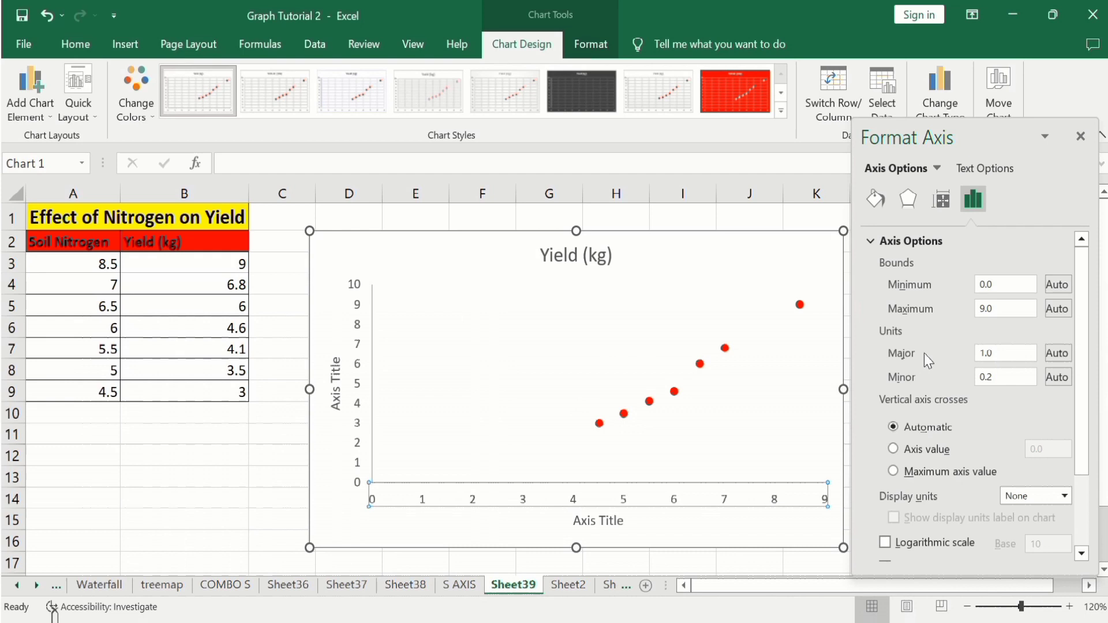
{"action": "left_click", "coordinate": [984, 283]}
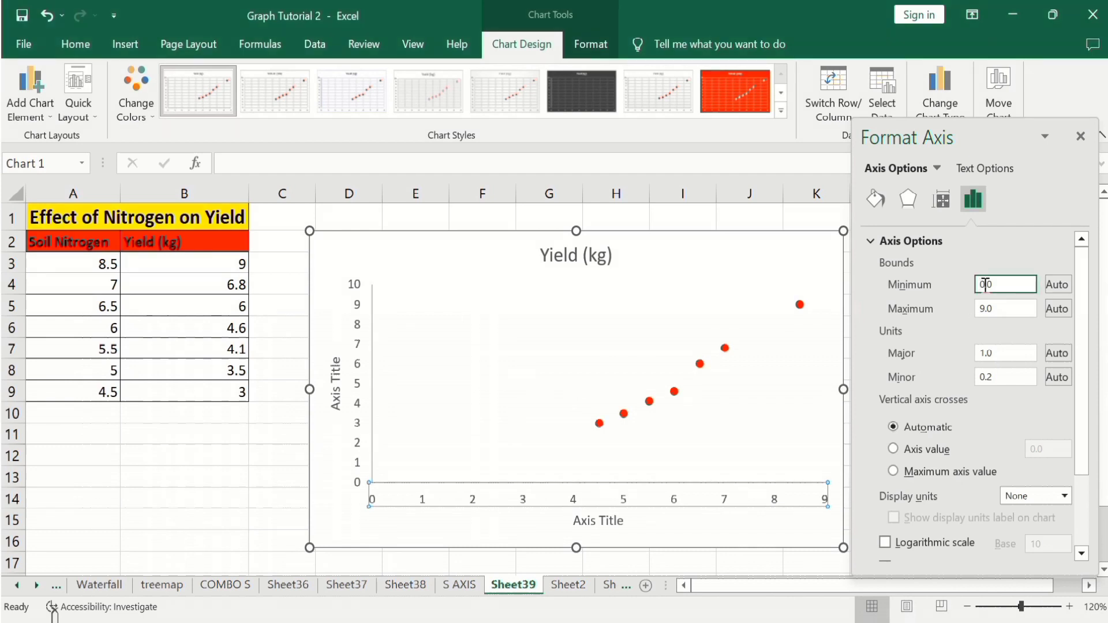
{"action": "key", "text": "BackSpace"}
{"action": "key", "text": "BackSpace"}
{"action": "type", "text": "4"}
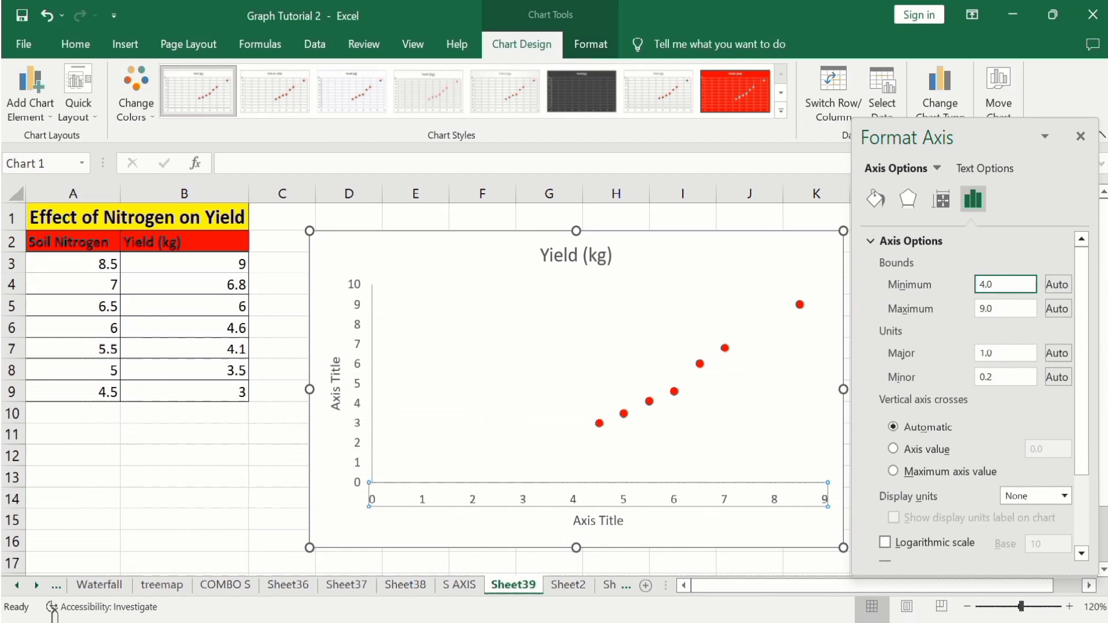
{"action": "left_click", "coordinate": [263, 471]}
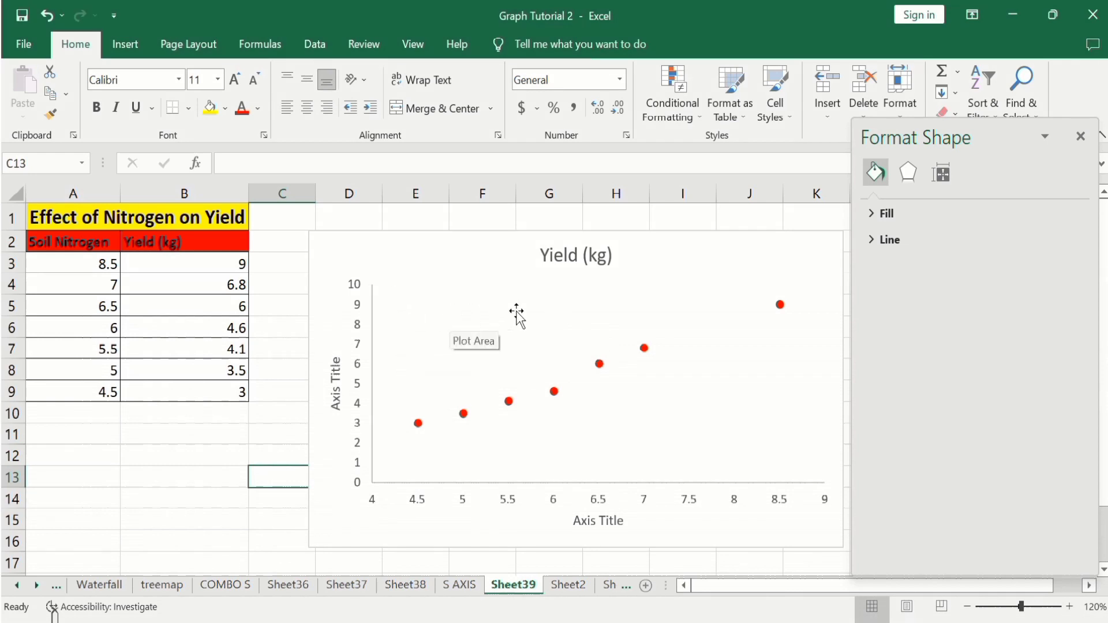
Step: Link the chart title to cell A1 with the formula =Sheet39!$A$1
{"action": "left_click", "coordinate": [574, 257]}
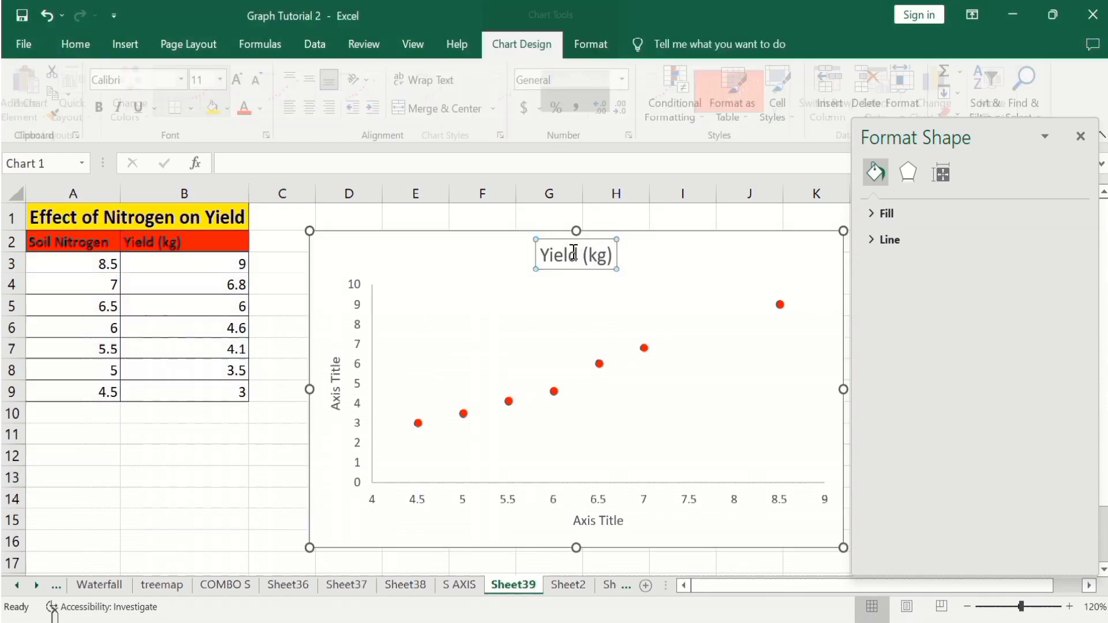
{"action": "left_click", "coordinate": [286, 163]}
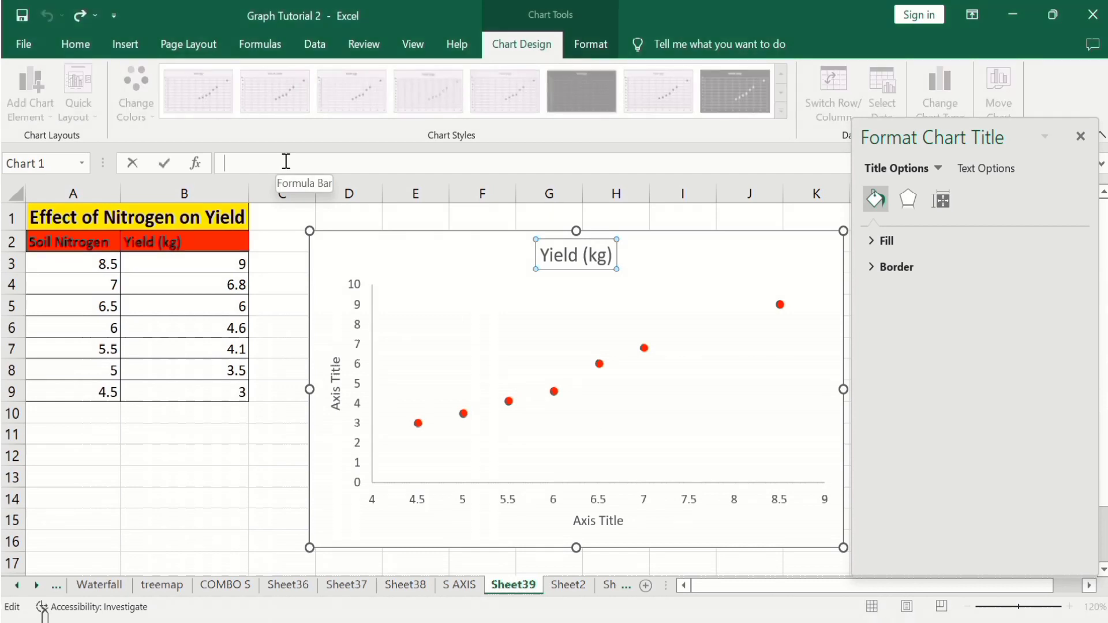
{"action": "type", "text": "="}
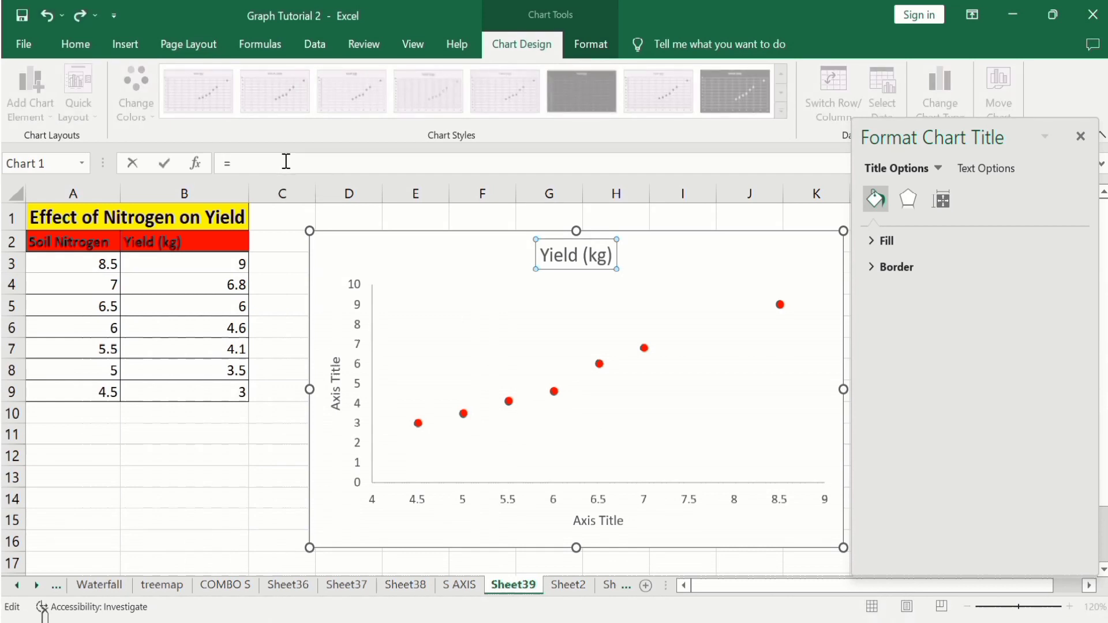
{"action": "left_click", "coordinate": [215, 218]}
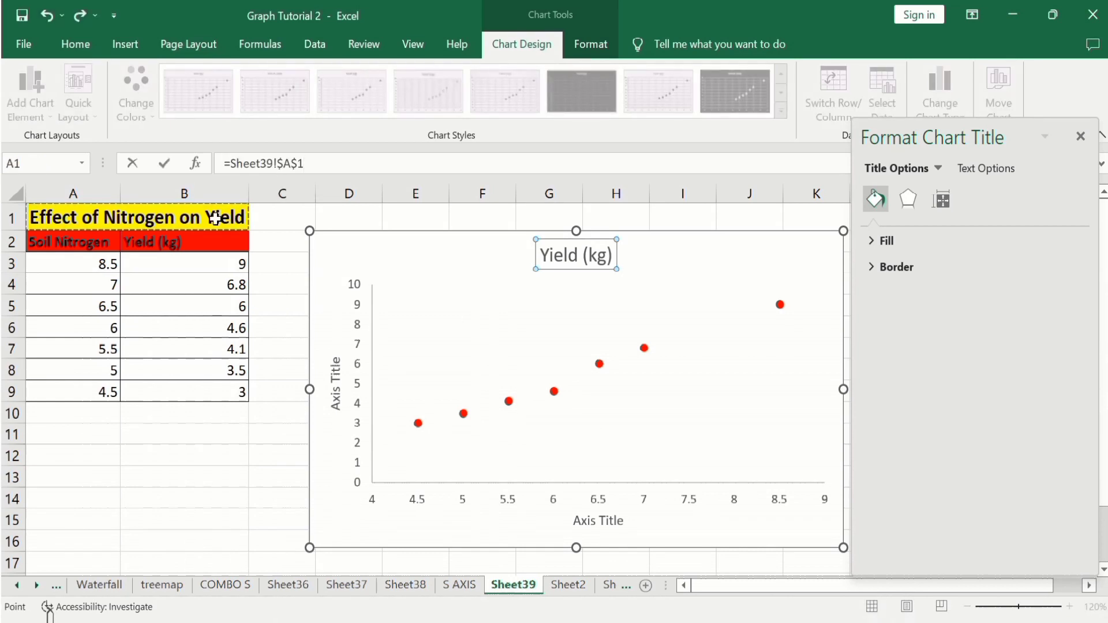
{"action": "key", "text": "Return"}
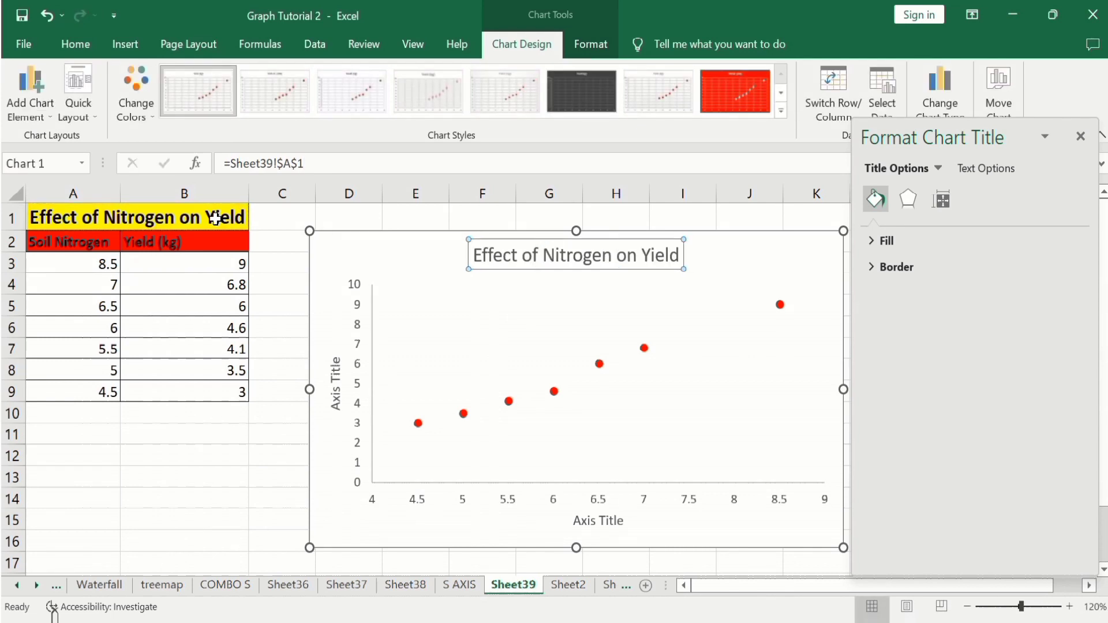
Step: Format the chart title as bold black text at font size 18
{"action": "left_click", "coordinate": [76, 44]}
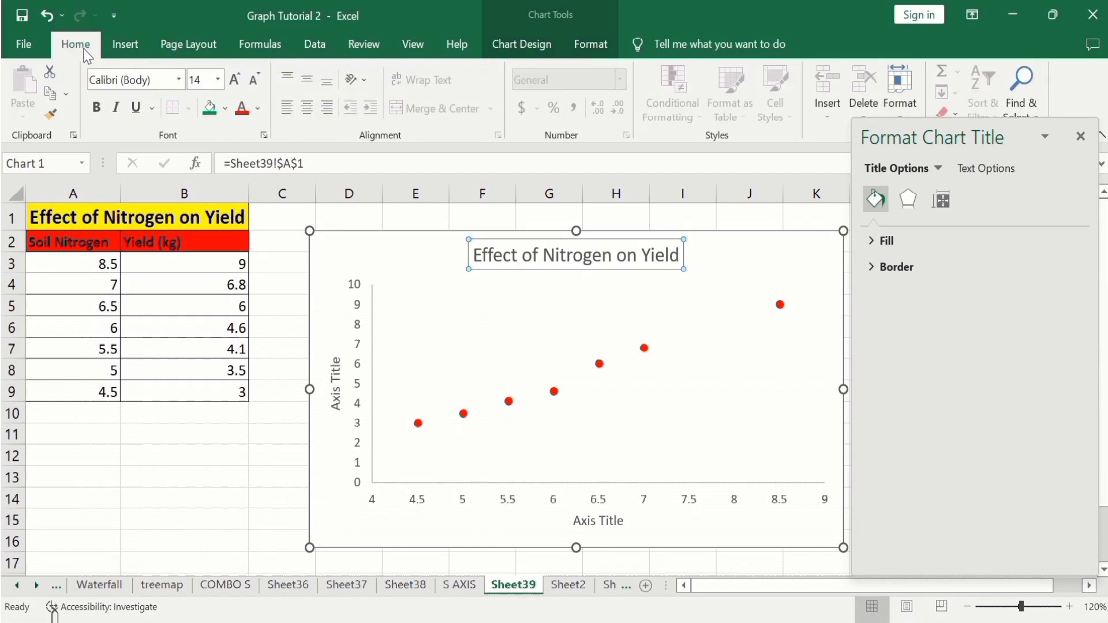
{"action": "left_click", "coordinate": [97, 109]}
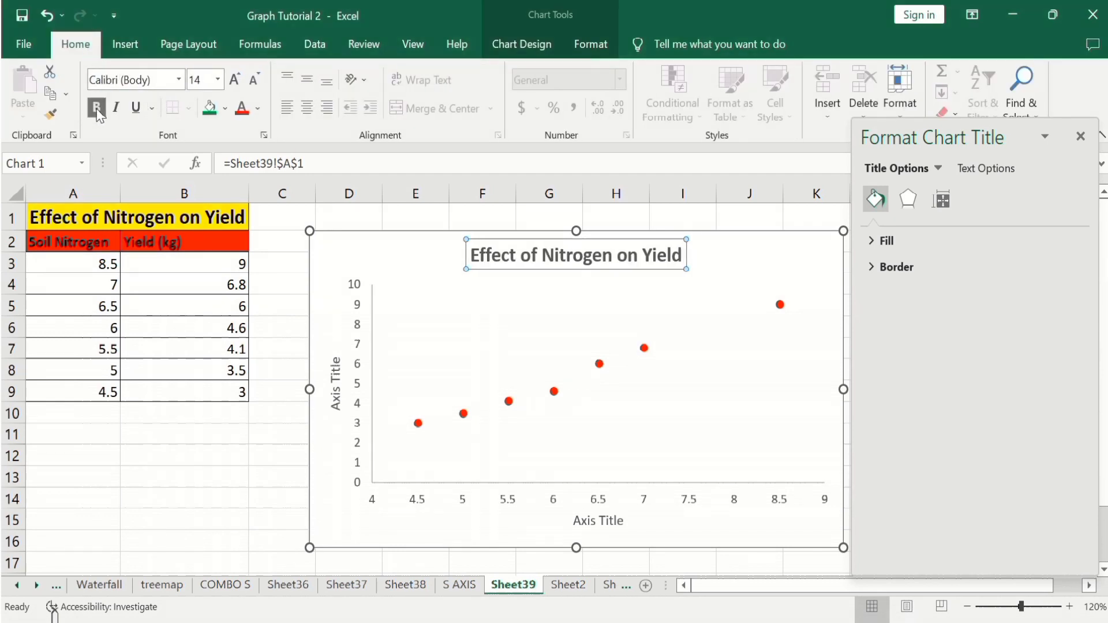
{"action": "left_click", "coordinate": [260, 118]}
{"action": "left_click", "coordinate": [258, 170]}
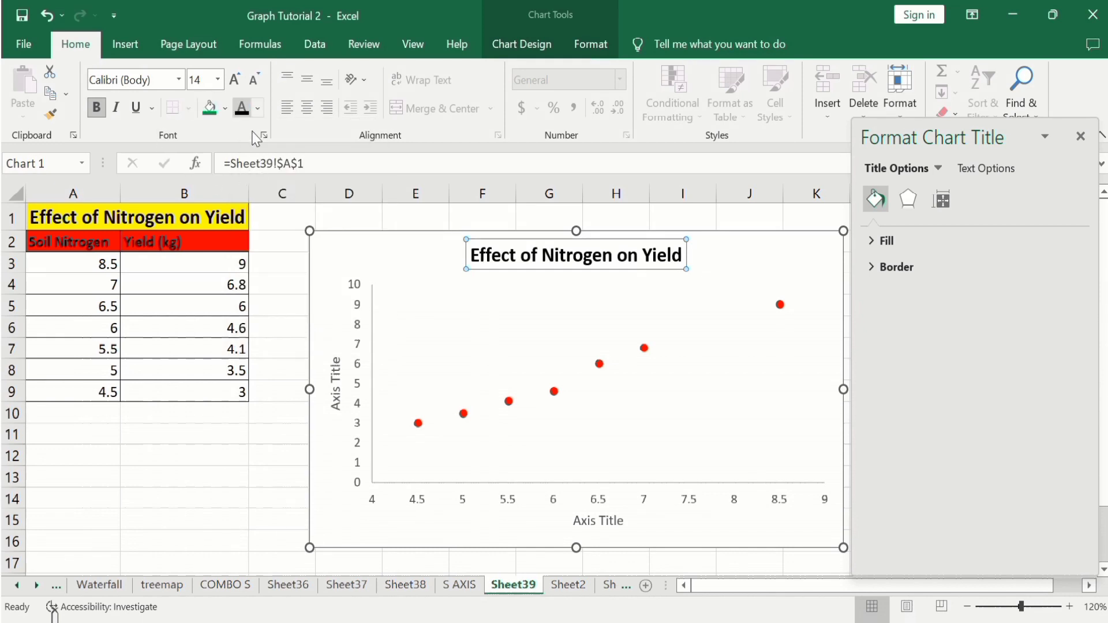
{"action": "left_click", "coordinate": [217, 79]}
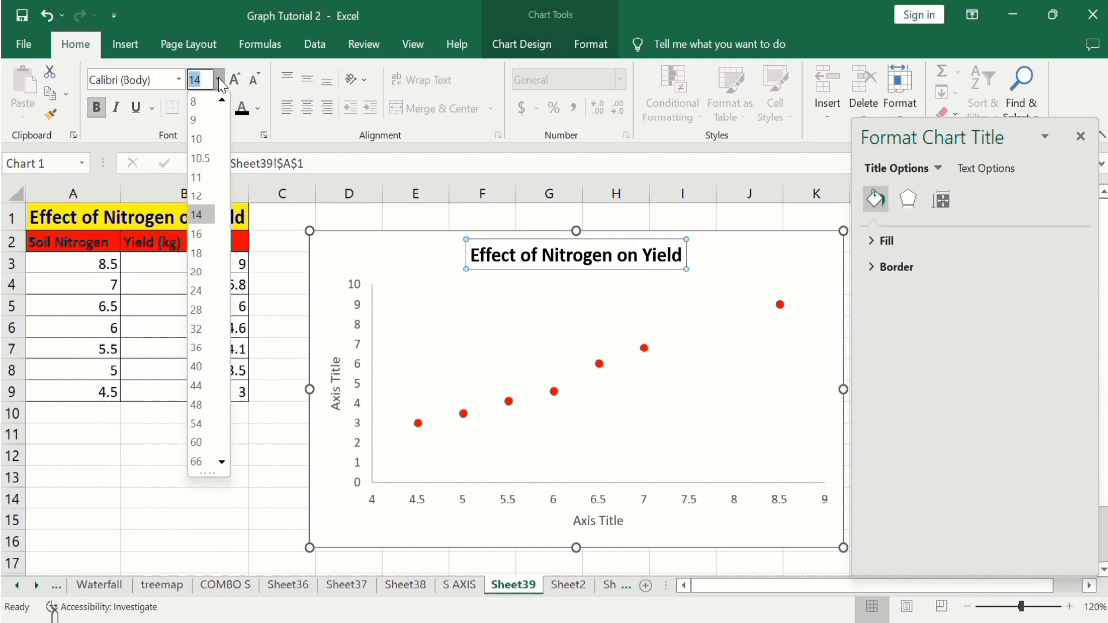
{"action": "left_click", "coordinate": [207, 253]}
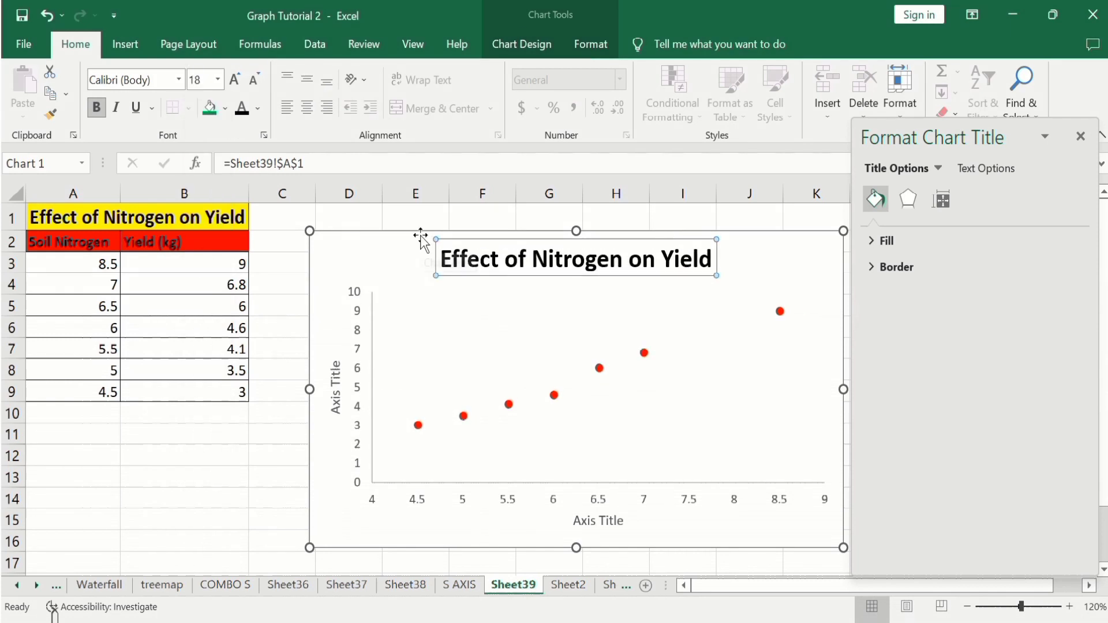
Step: Link the vertical axis title to cell B2 with the formula =Sheet39!$B$2
{"action": "left_click", "coordinate": [332, 379]}
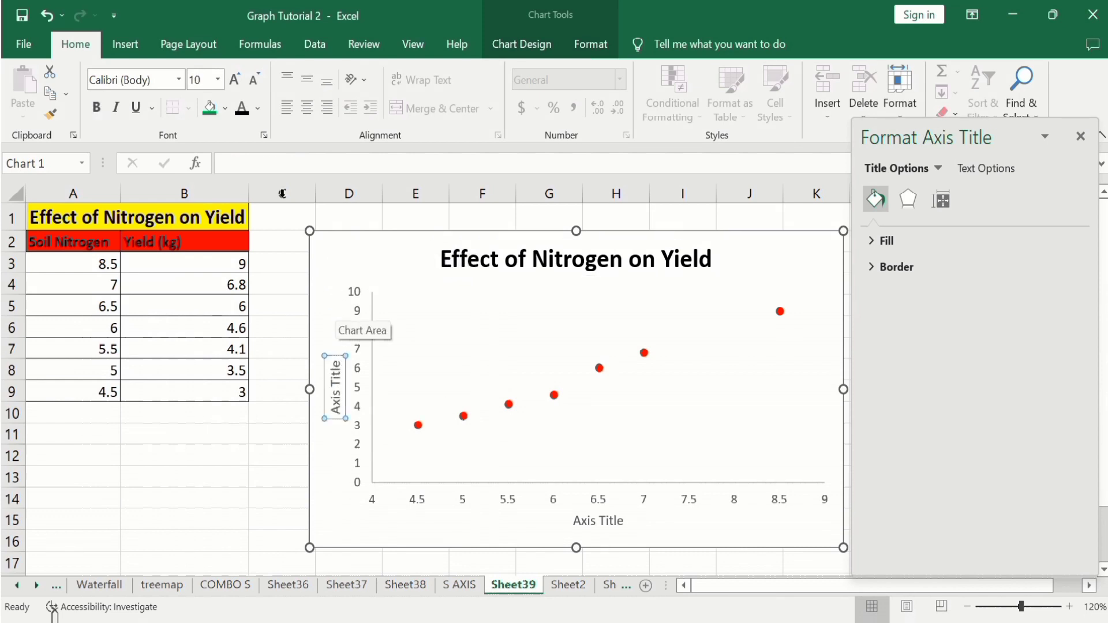
{"action": "left_click", "coordinate": [255, 163]}
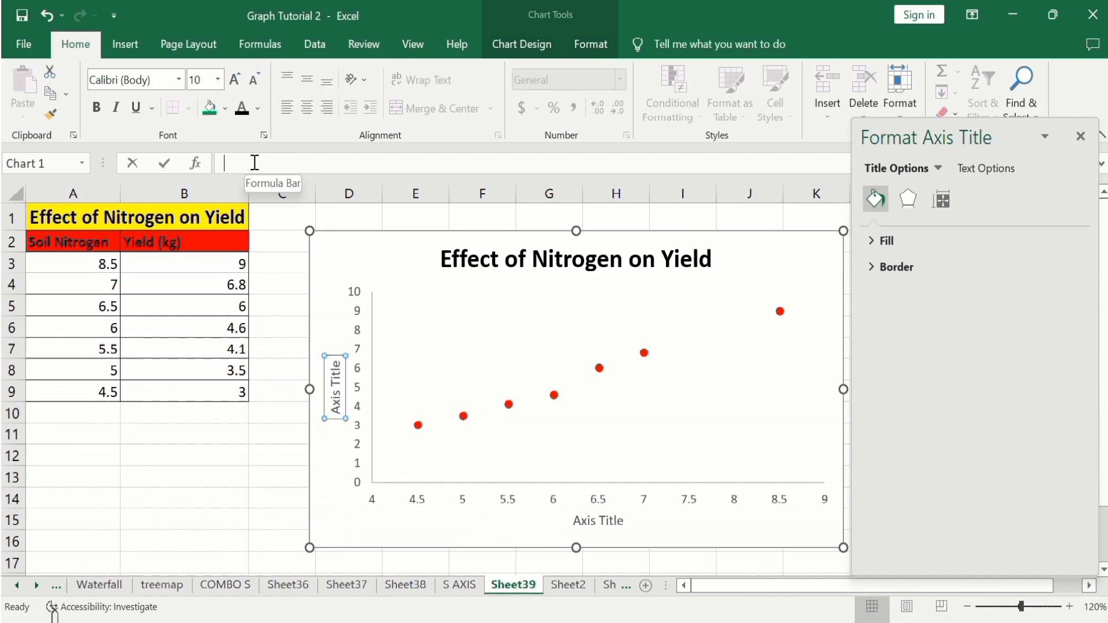
{"action": "type", "text": "="}
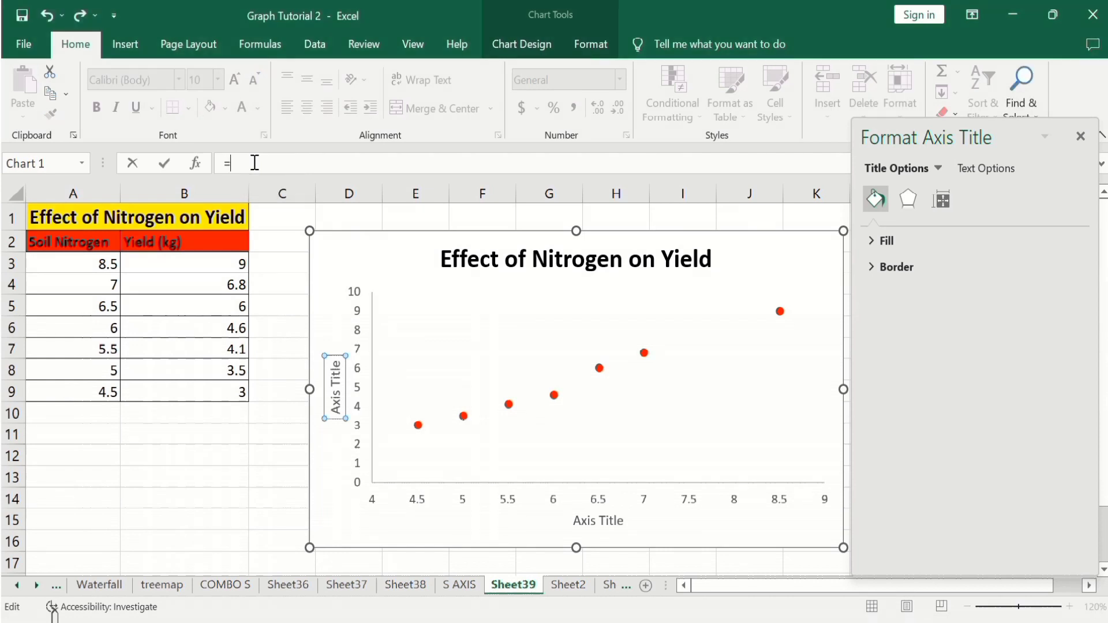
{"action": "left_click", "coordinate": [173, 245]}
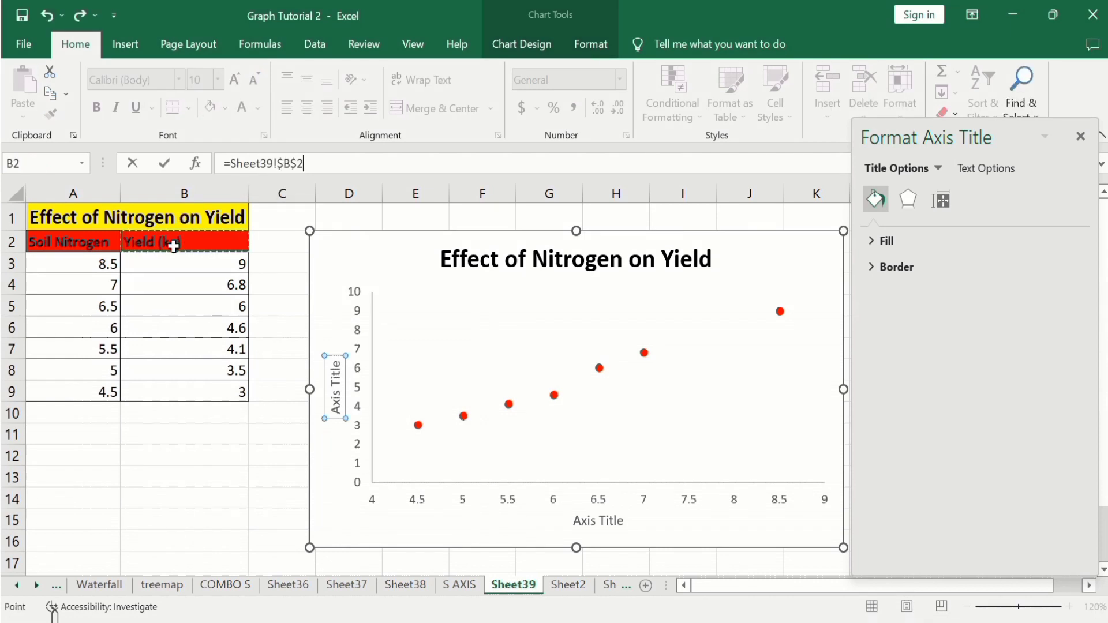
{"action": "key", "text": "Return"}
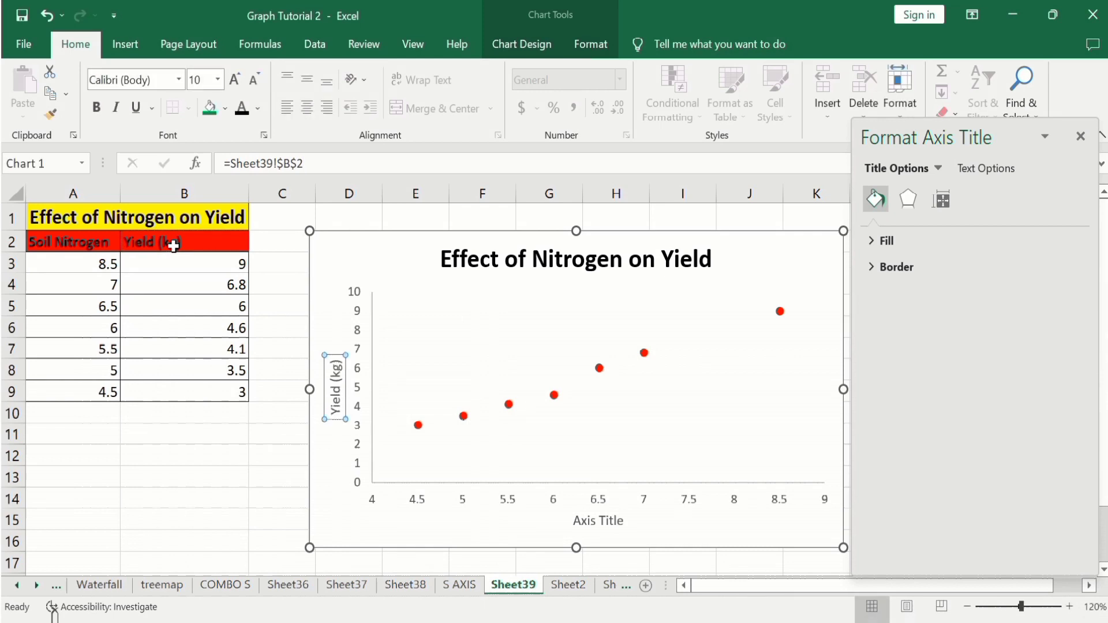
Step: Format the vertical axis title as bold black text at font size 12
{"action": "left_click", "coordinate": [97, 107]}
{"action": "left_click", "coordinate": [242, 108]}
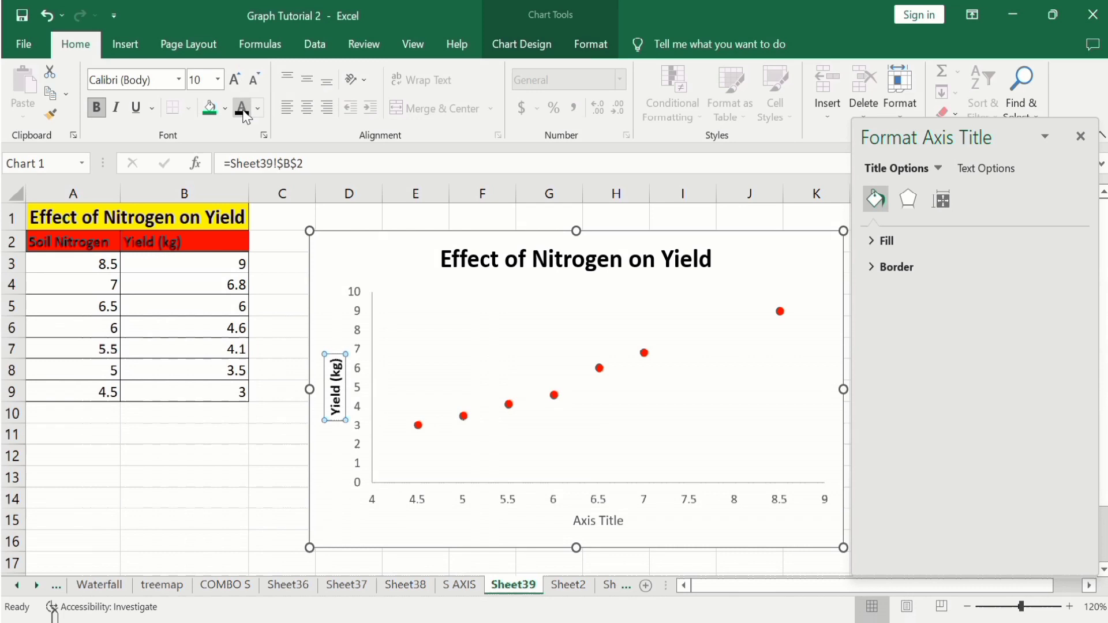
{"action": "left_click", "coordinate": [217, 80]}
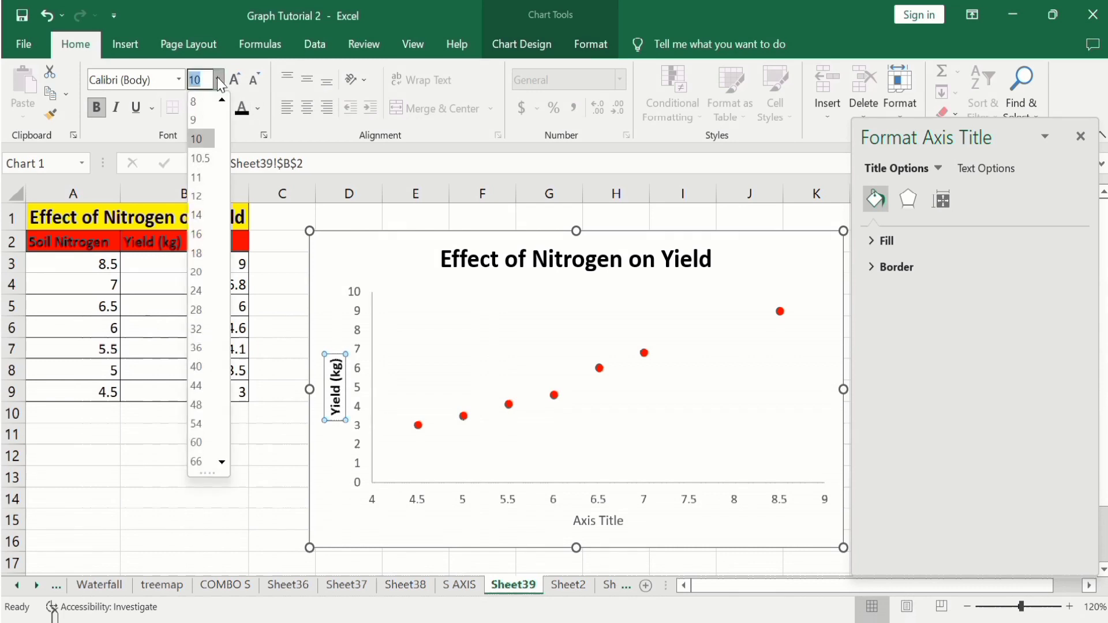
{"action": "left_click", "coordinate": [200, 196]}
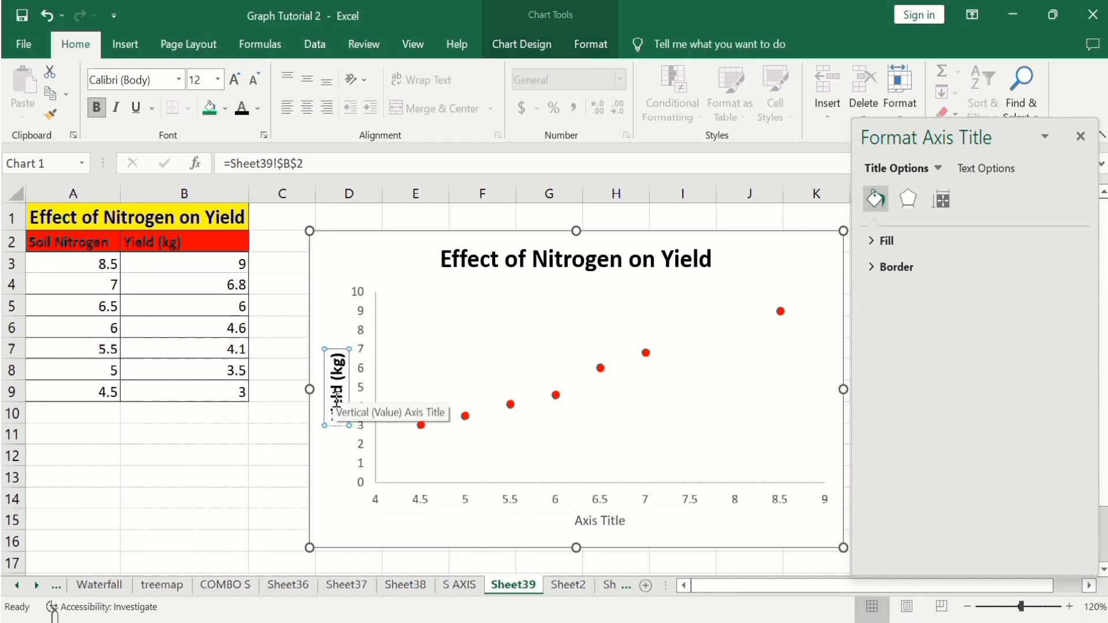
Step: Copy the vertical axis title's formatting to the horizontal axis title and link it to cell A2 with the formula =Sheet39!$A$2
{"action": "left_click", "coordinate": [49, 115]}
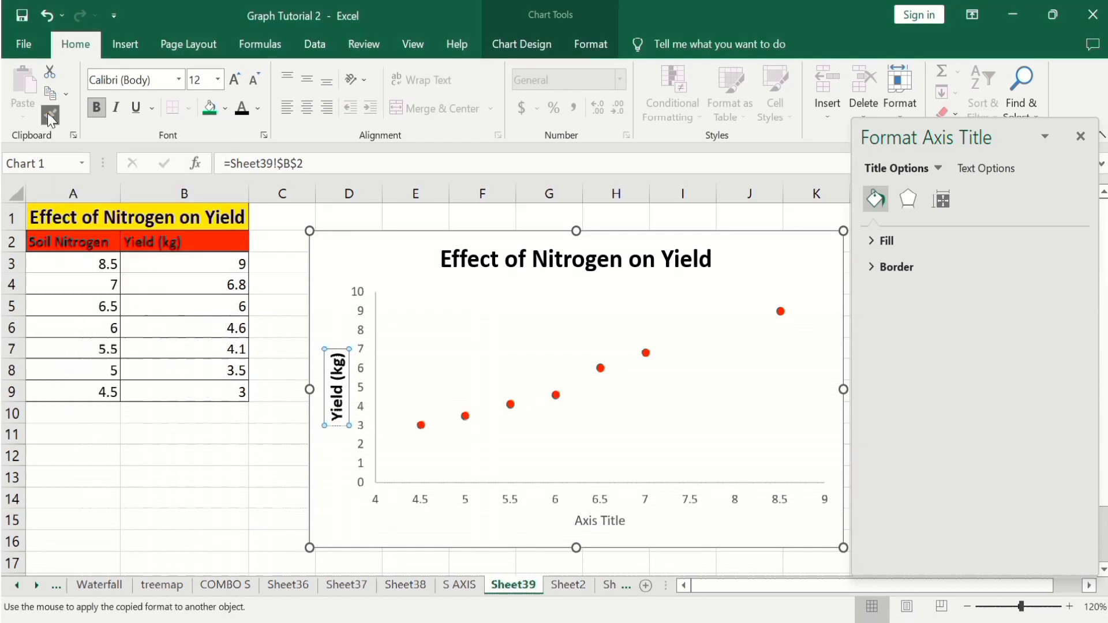
{"action": "left_click", "coordinate": [588, 520]}
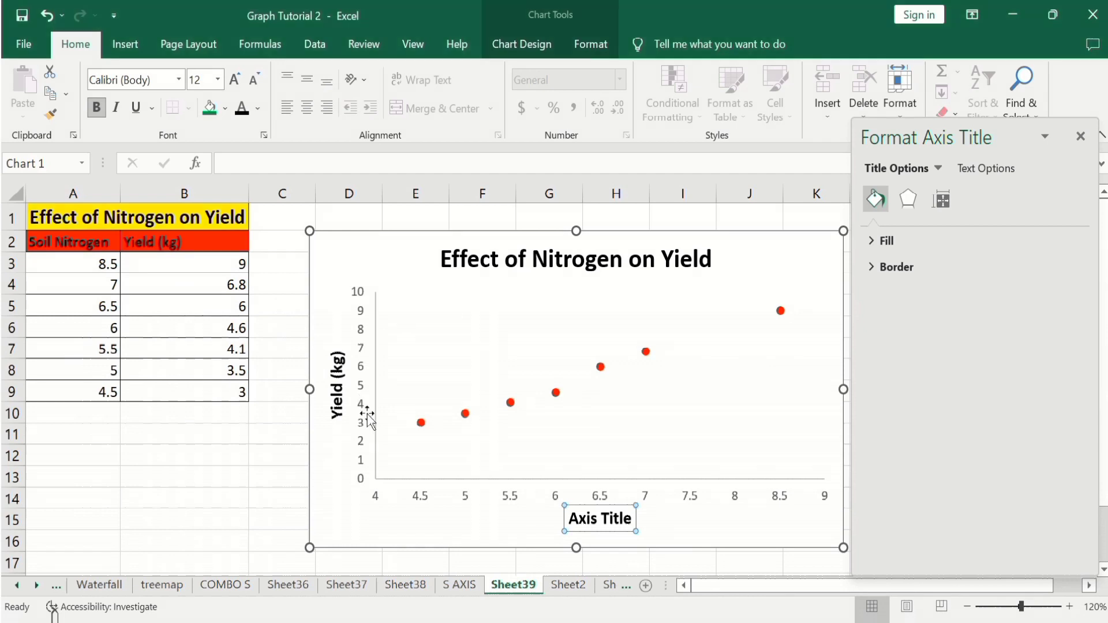
{"action": "left_click", "coordinate": [270, 163]}
{"action": "type", "text": "="}
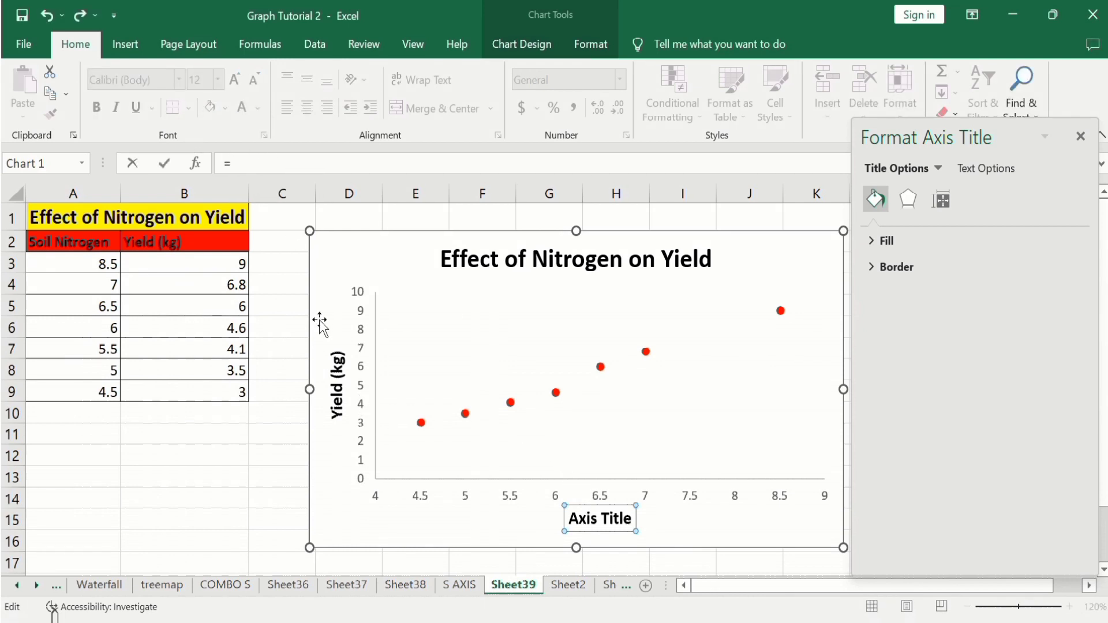
{"action": "left_click", "coordinate": [97, 245]}
{"action": "key", "text": "Return"}
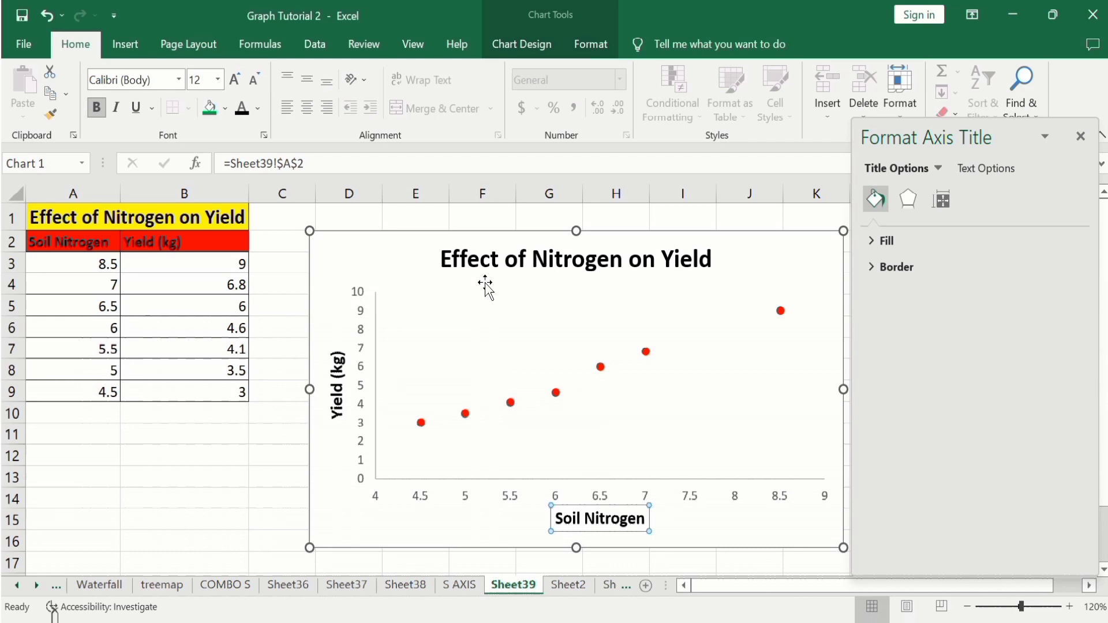
{"action": "left_click", "coordinate": [1080, 138]}
{"action": "left_click", "coordinate": [949, 349]}
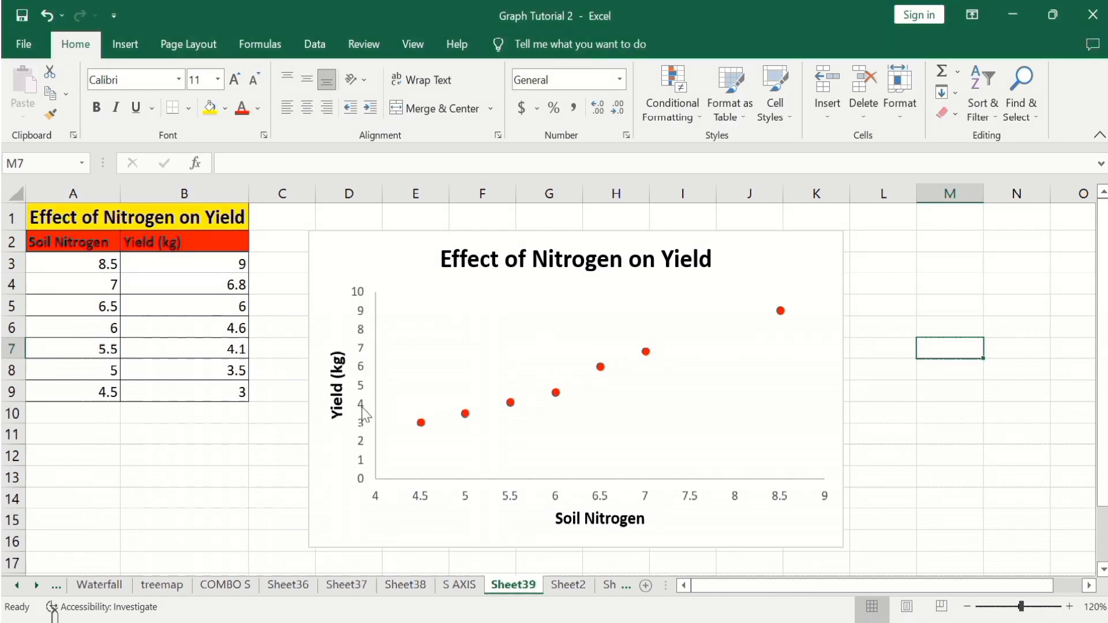
Step: Set the vertical axis minimum bound to 2.0 and its major unit to 2.0
{"action": "left_click", "coordinate": [360, 299]}
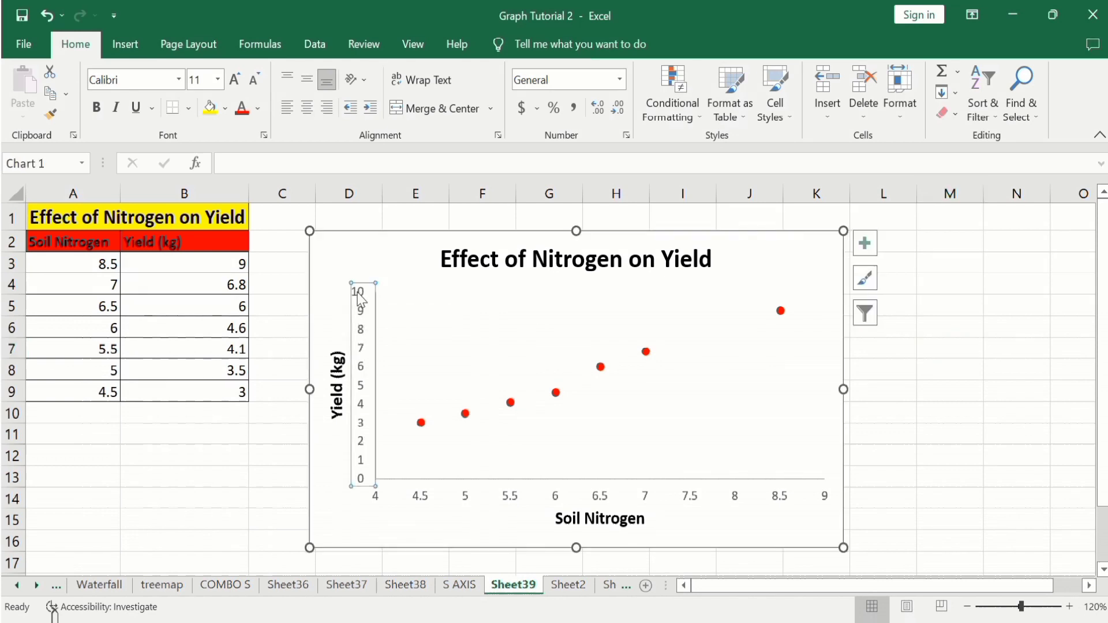
{"action": "right_click", "coordinate": [359, 299]}
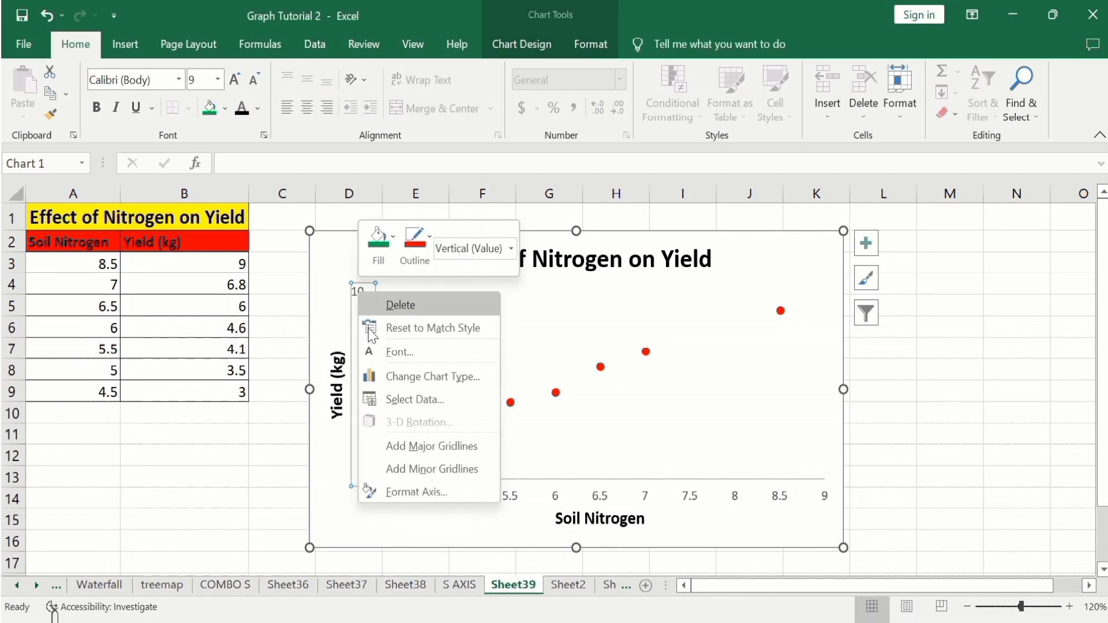
{"action": "left_click", "coordinate": [422, 492]}
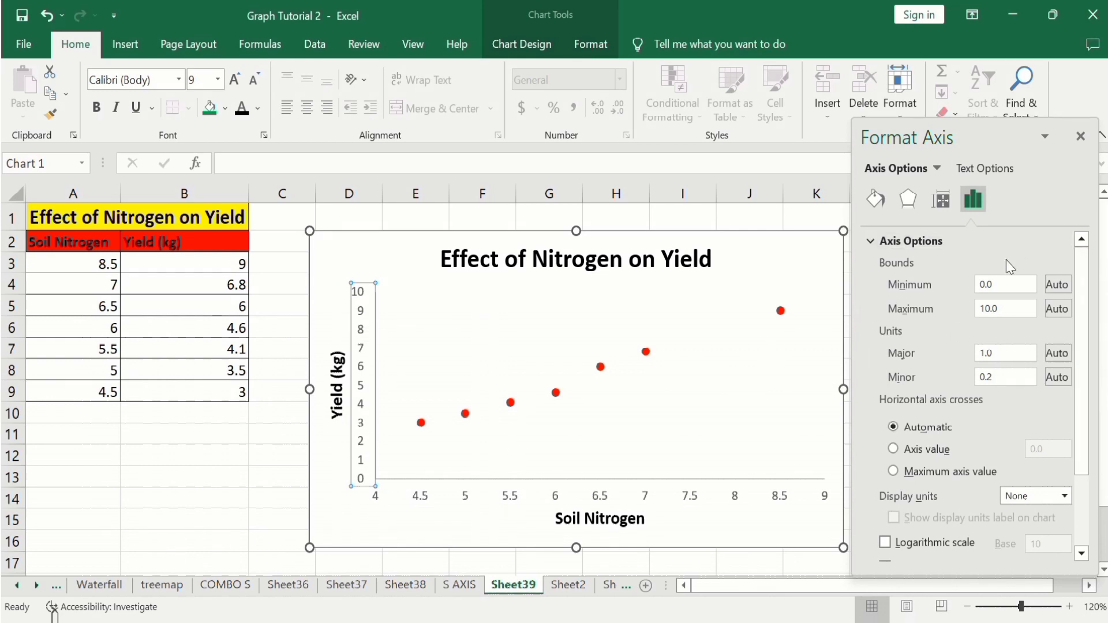
{"action": "left_click", "coordinate": [985, 283]}
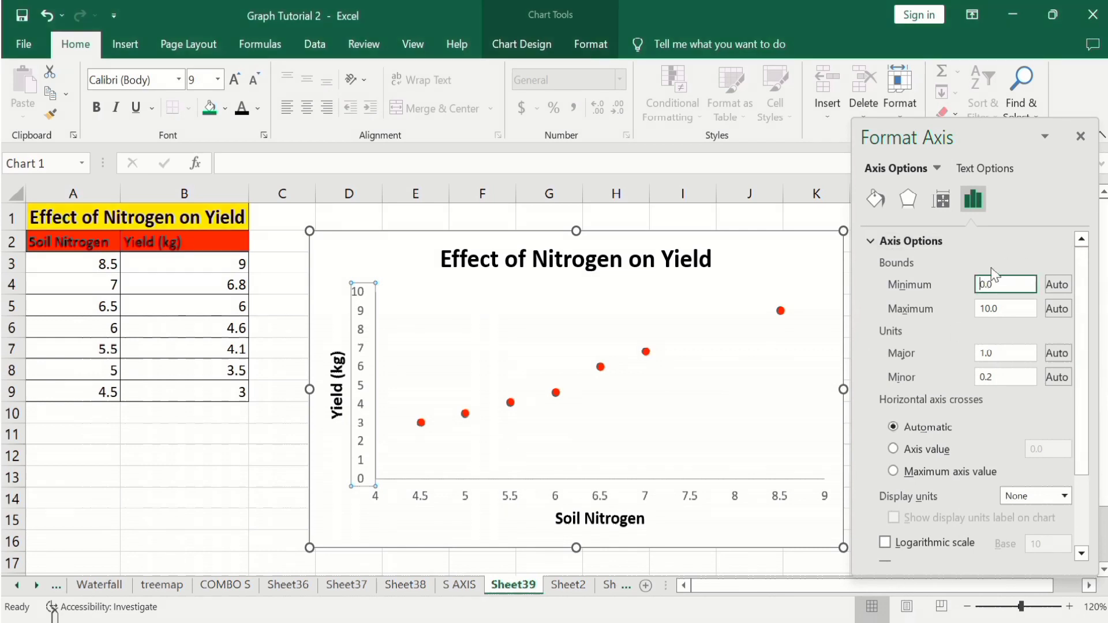
{"action": "key", "text": "BackSpace"}
{"action": "key", "text": "BackSpace"}
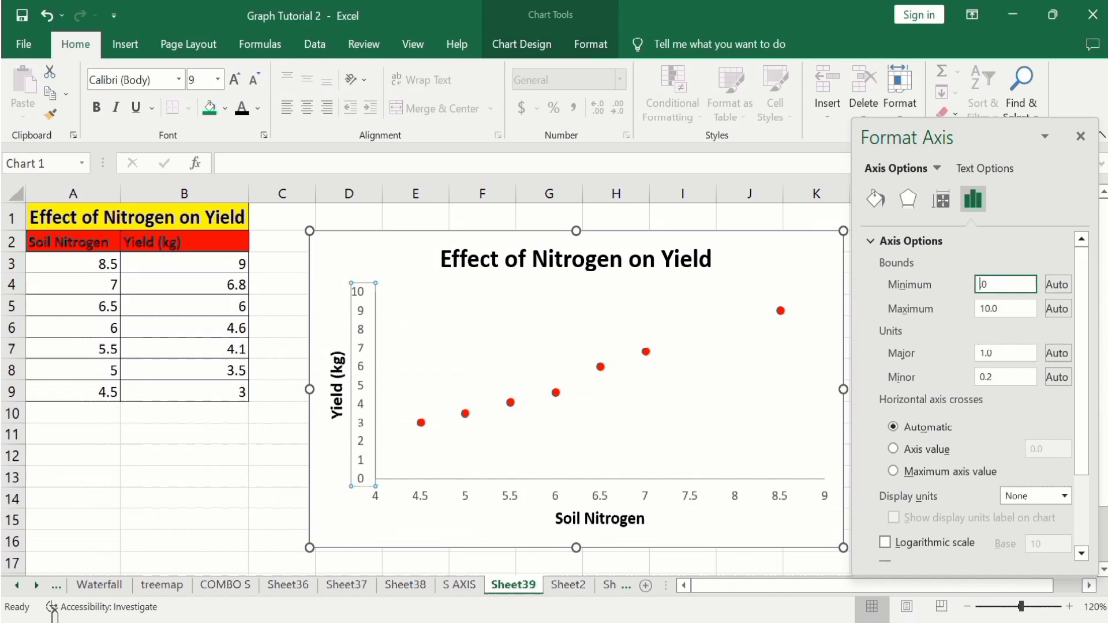
{"action": "type", "text": "2."}
{"action": "left_click", "coordinate": [999, 351]}
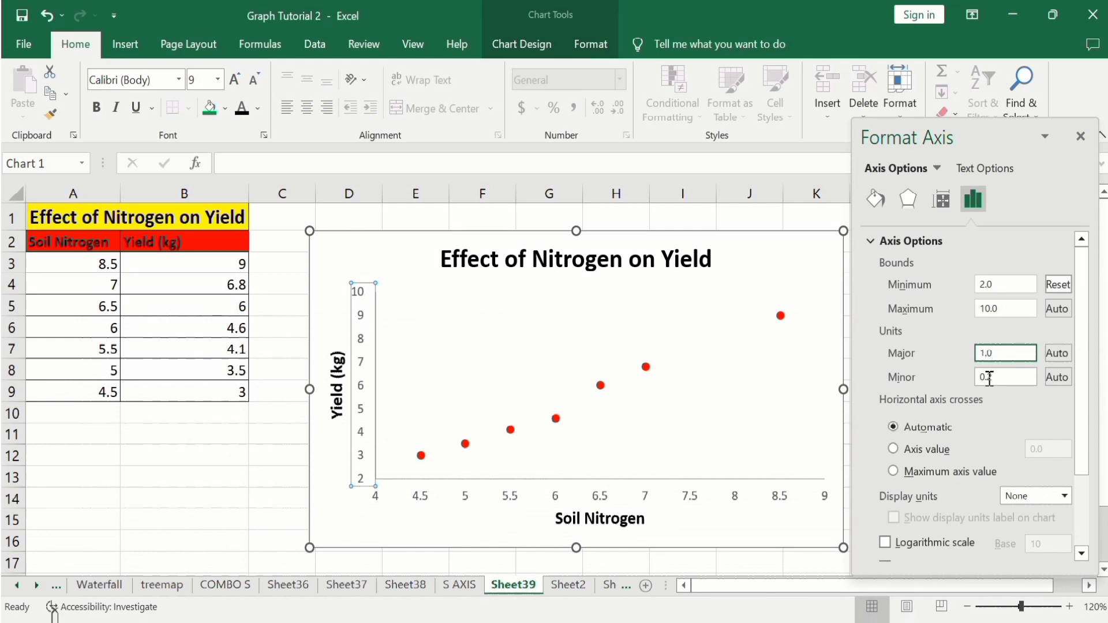
{"action": "type", "text": "2"}
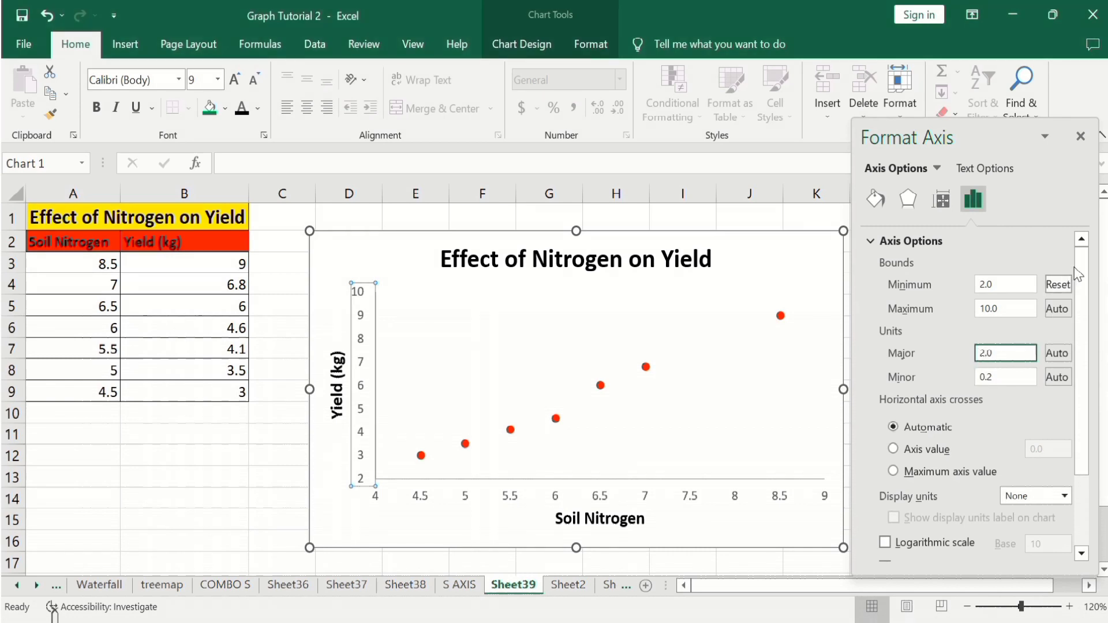
{"action": "left_click", "coordinate": [1000, 379]}
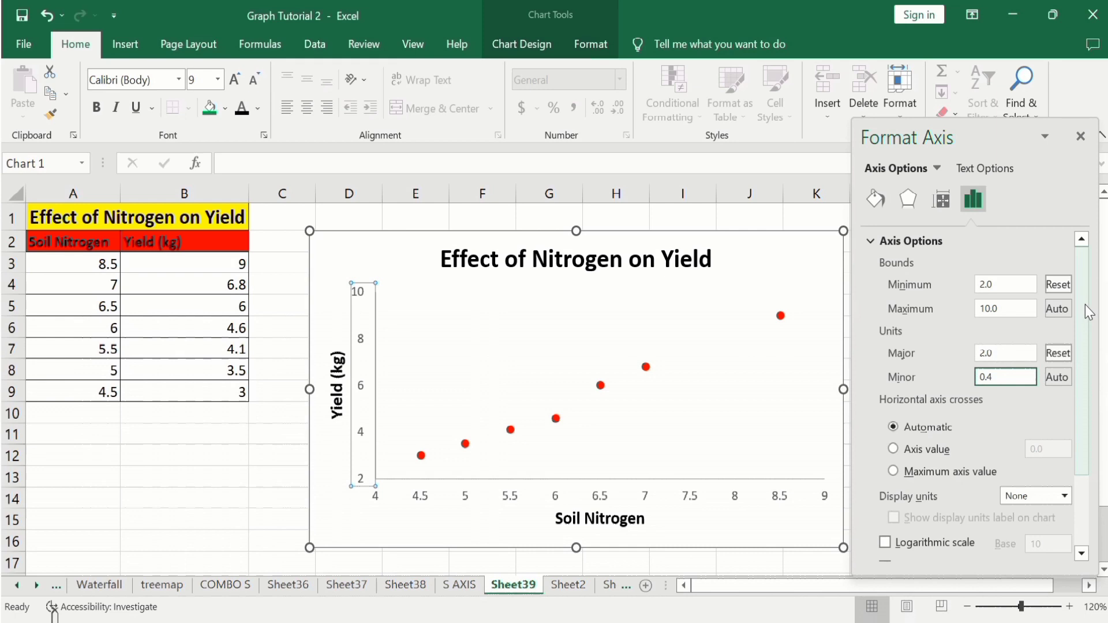
Step: Set both the major and minor tick marks of the vertical axis to Outside
{"action": "left_click_drag", "start_coordinate": [1084, 304], "coordinate": [1099, 407]}
{"action": "left_click", "coordinate": [927, 501]}
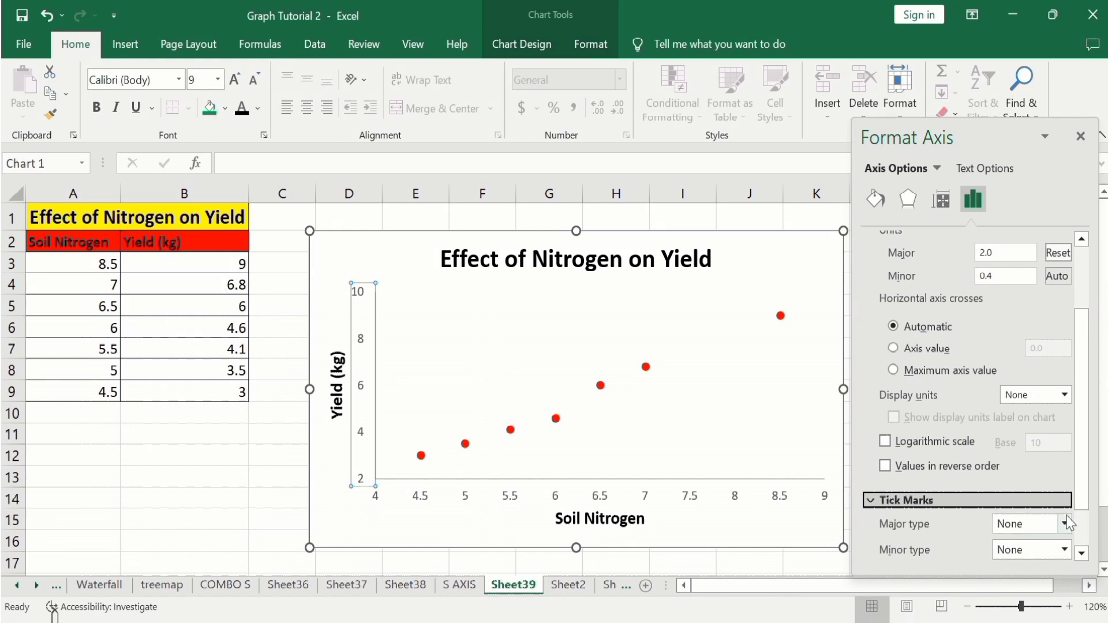
{"action": "left_click", "coordinate": [1064, 523]}
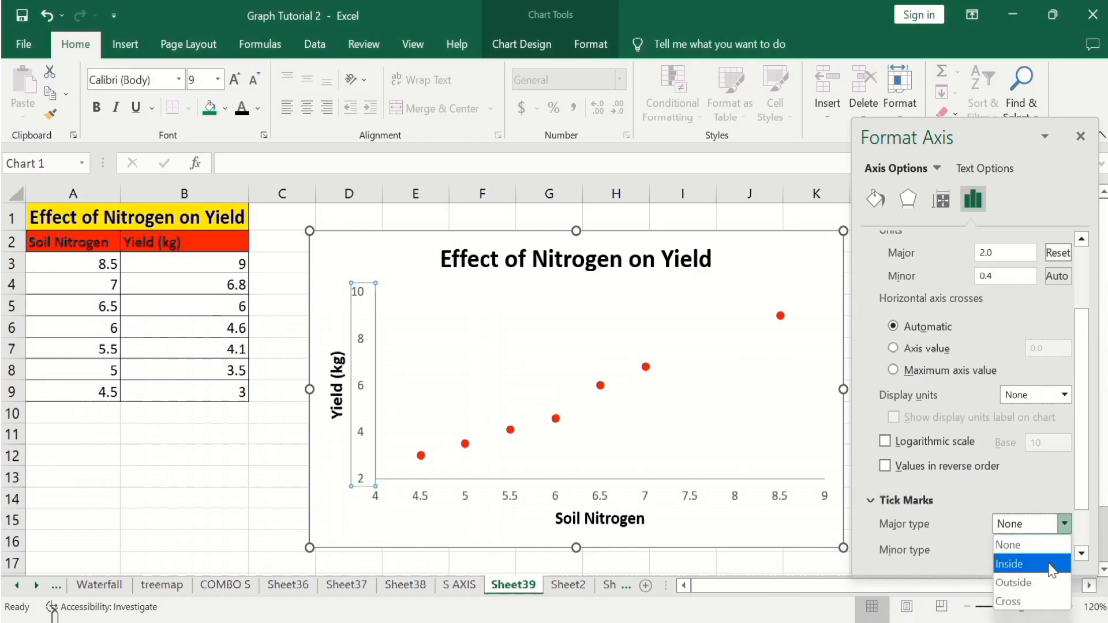
{"action": "left_click", "coordinate": [1046, 584]}
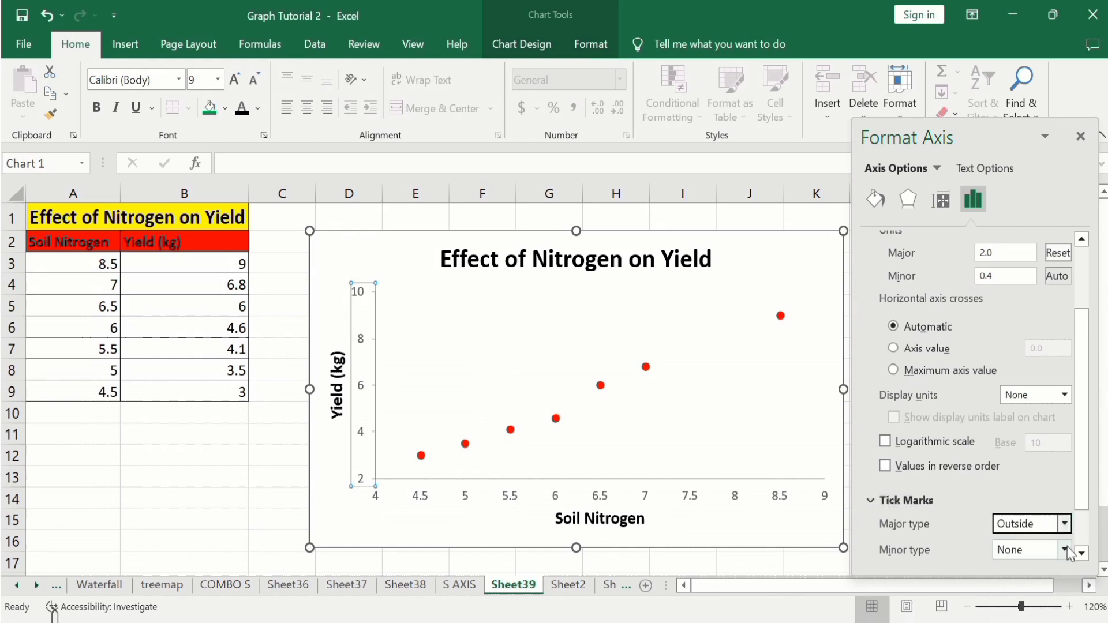
{"action": "left_click", "coordinate": [1051, 550]}
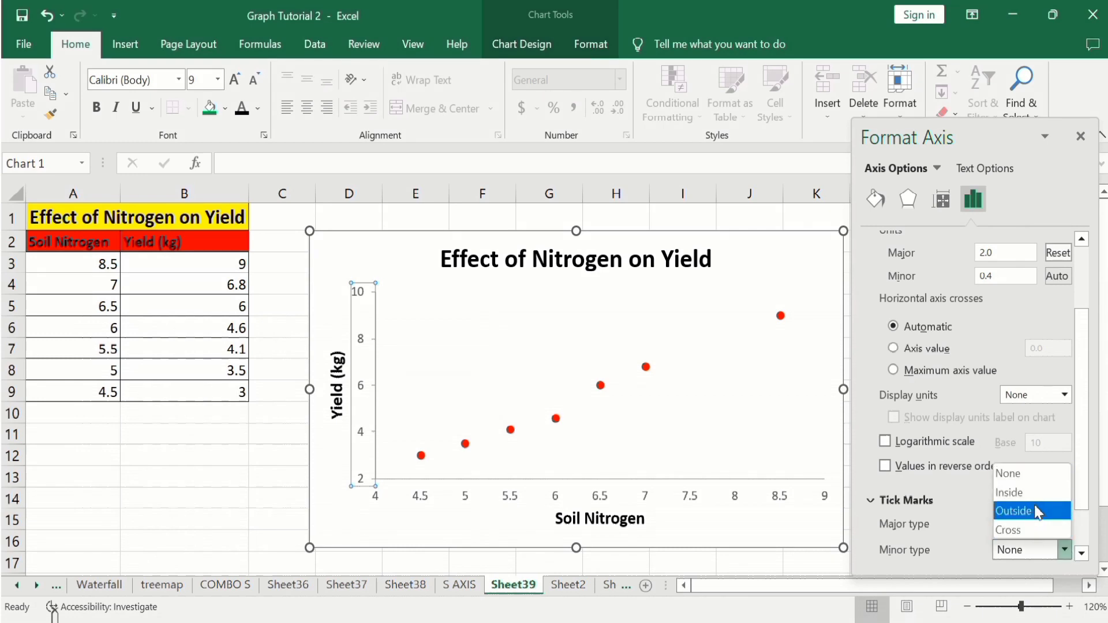
{"action": "left_click", "coordinate": [1037, 512]}
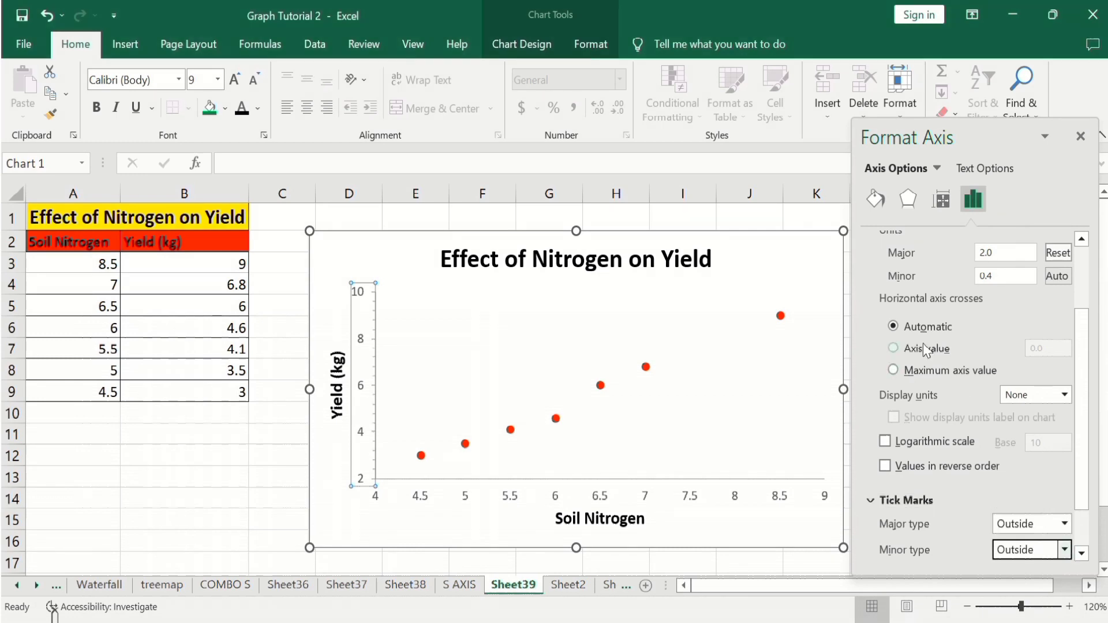
Step: Format the vertical axis line as solid black with a width of 1.5 pt
{"action": "left_click", "coordinate": [875, 199]}
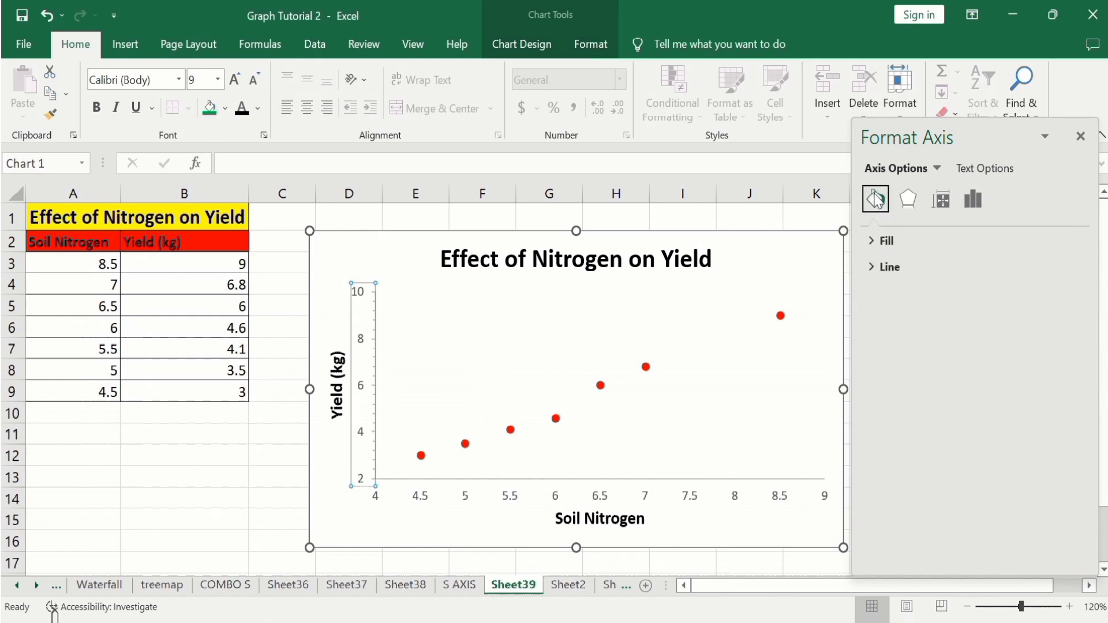
{"action": "left_click", "coordinate": [898, 266]}
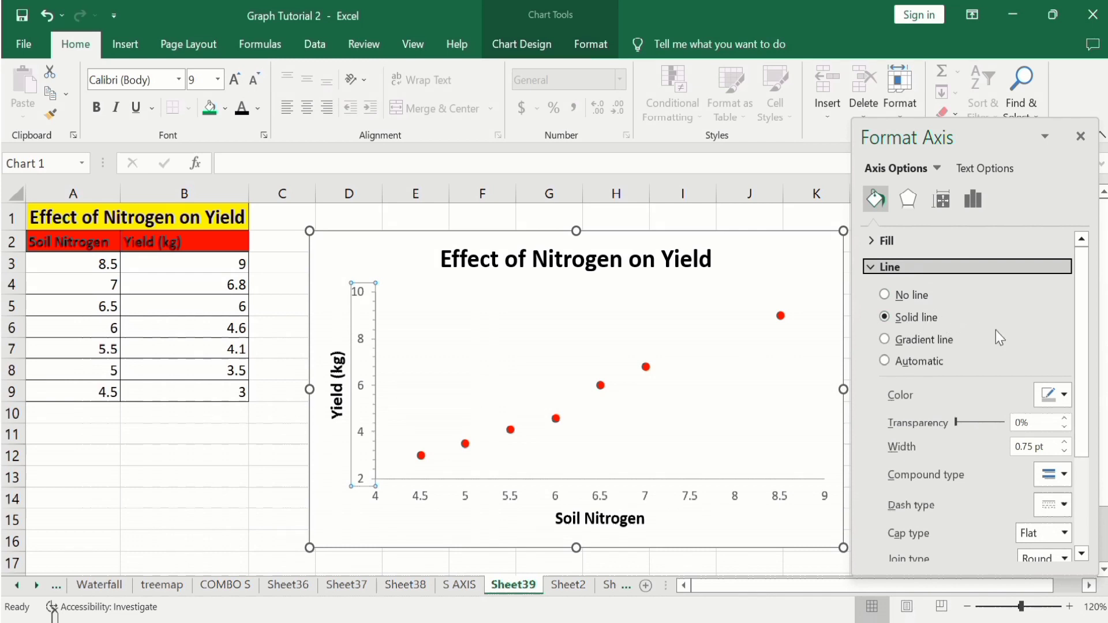
{"action": "left_click", "coordinate": [1065, 394]}
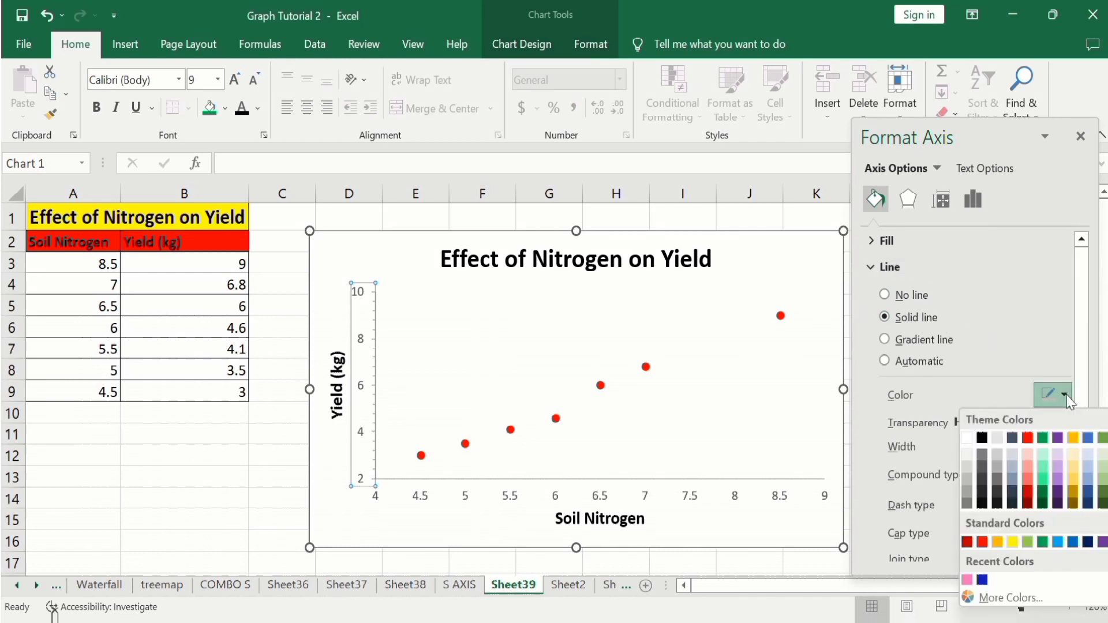
{"action": "left_click", "coordinate": [979, 438]}
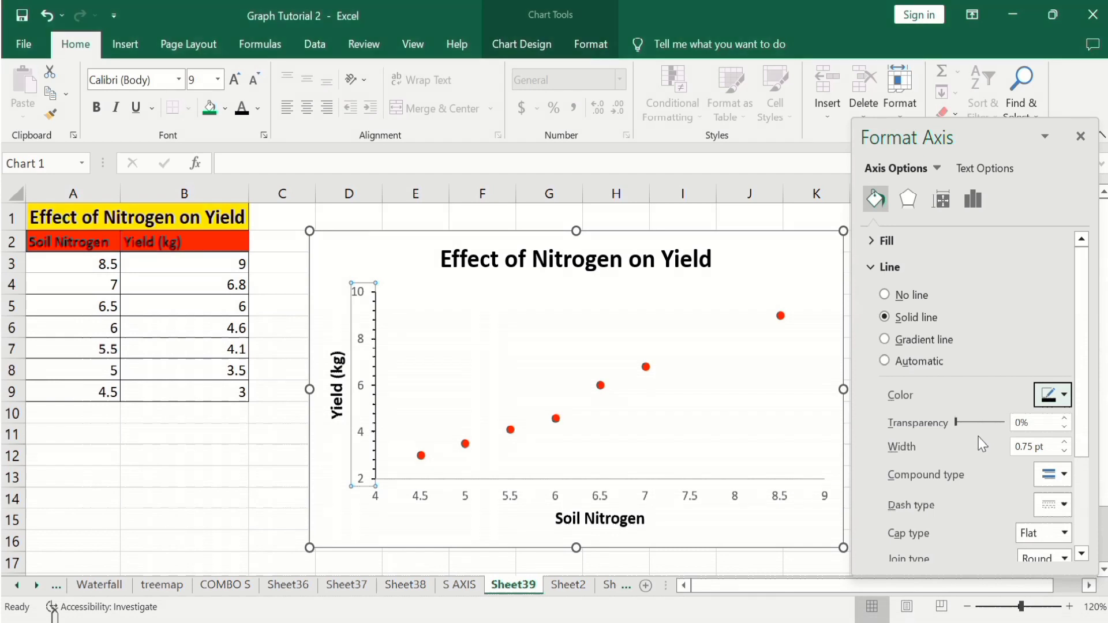
{"action": "left_click", "coordinate": [1064, 441]}
{"action": "left_click", "coordinate": [1064, 441]}
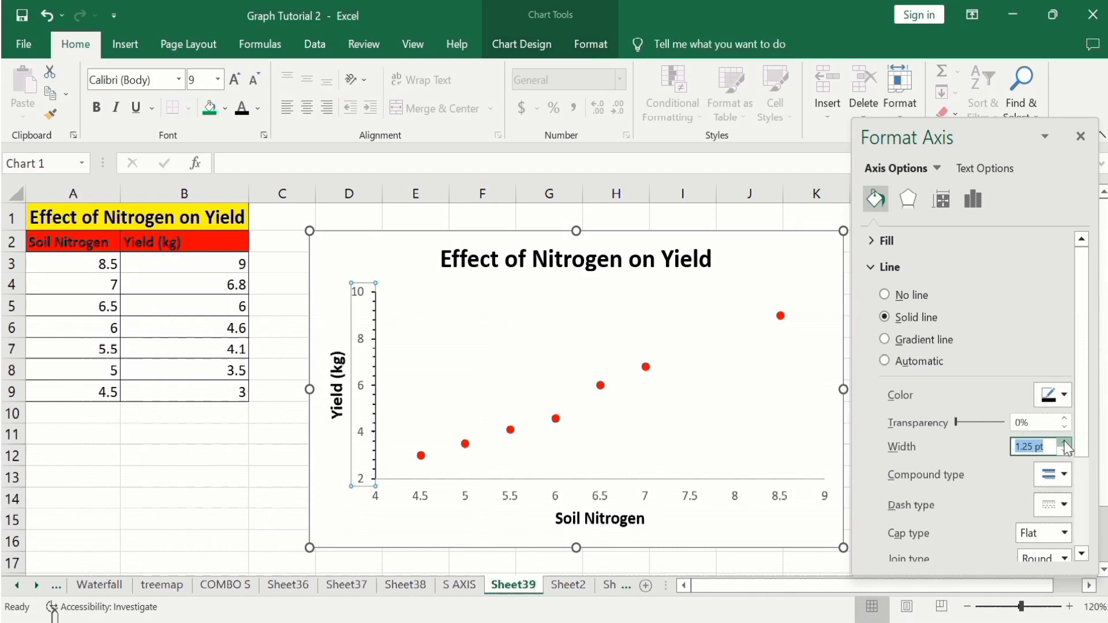
{"action": "left_click", "coordinate": [1063, 441]}
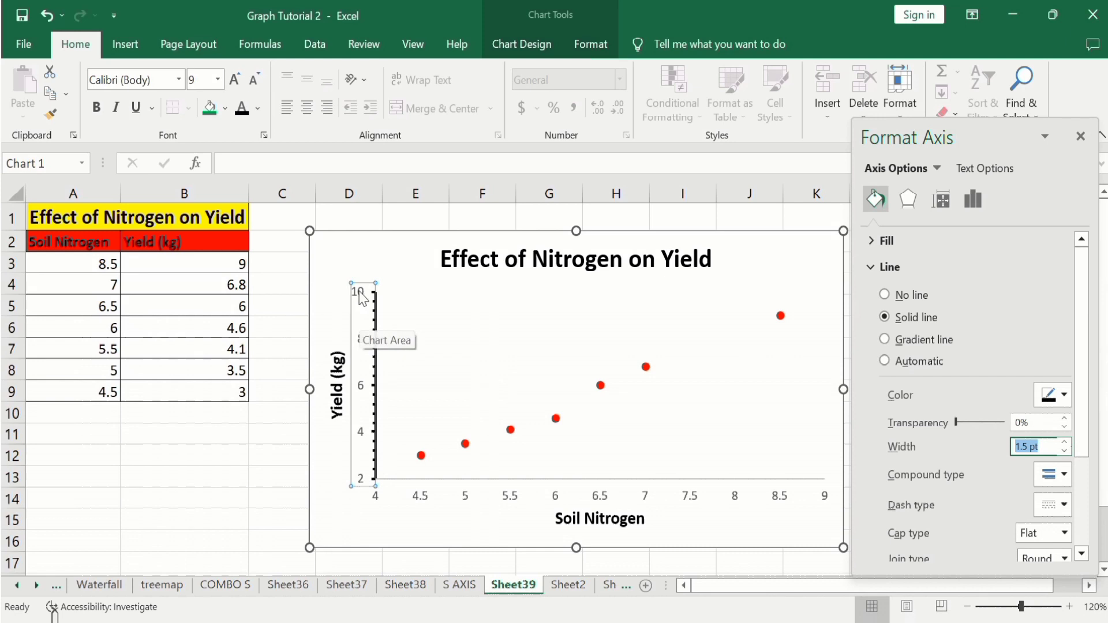
Step: Make the vertical axis labels bold at font size 12 and close the axis formatting options
{"action": "left_click", "coordinate": [96, 113]}
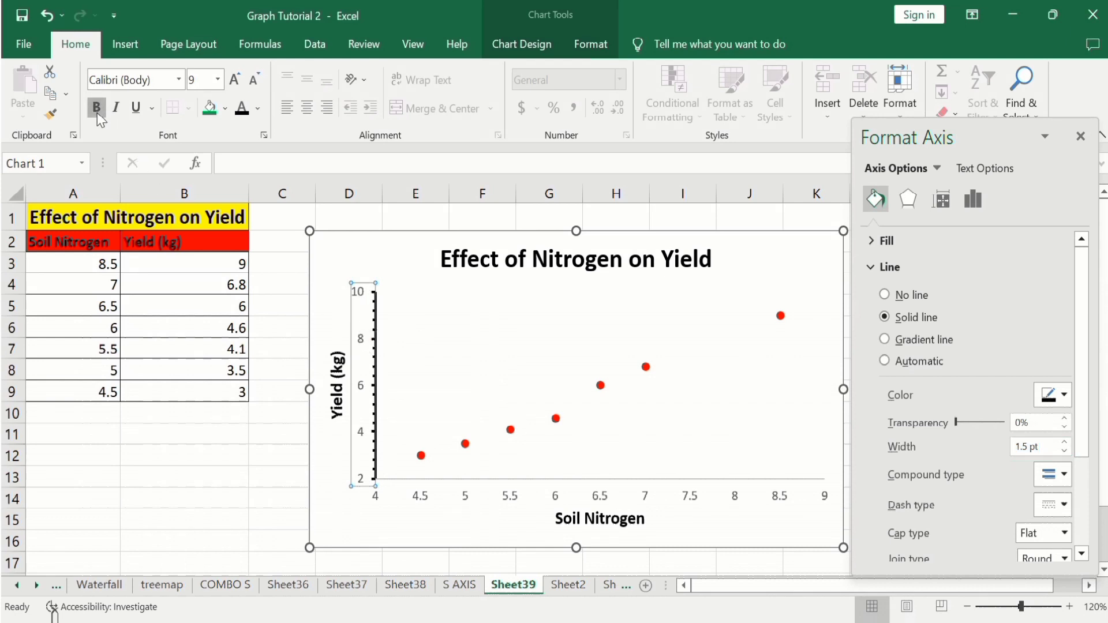
{"action": "left_click", "coordinate": [218, 80]}
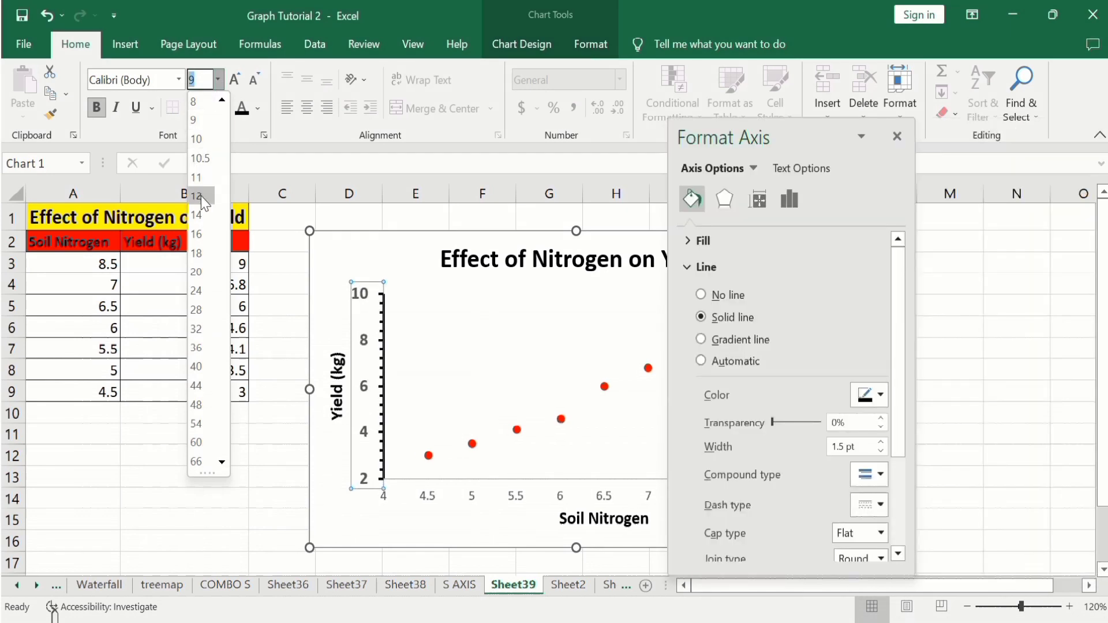
{"action": "left_click", "coordinate": [201, 195]}
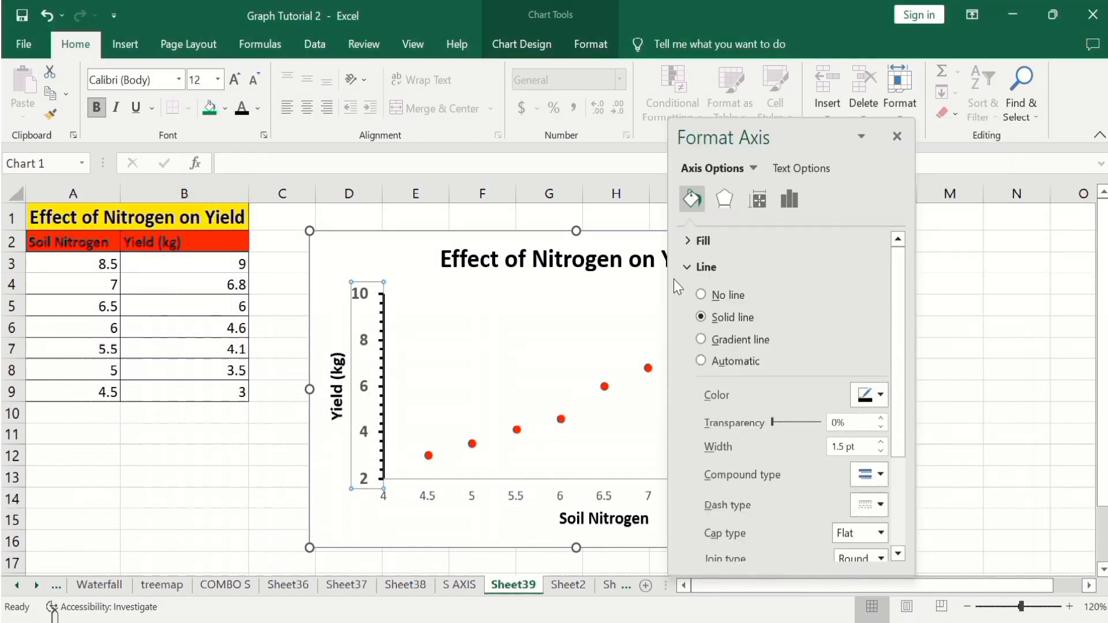
{"action": "left_click", "coordinate": [897, 136]}
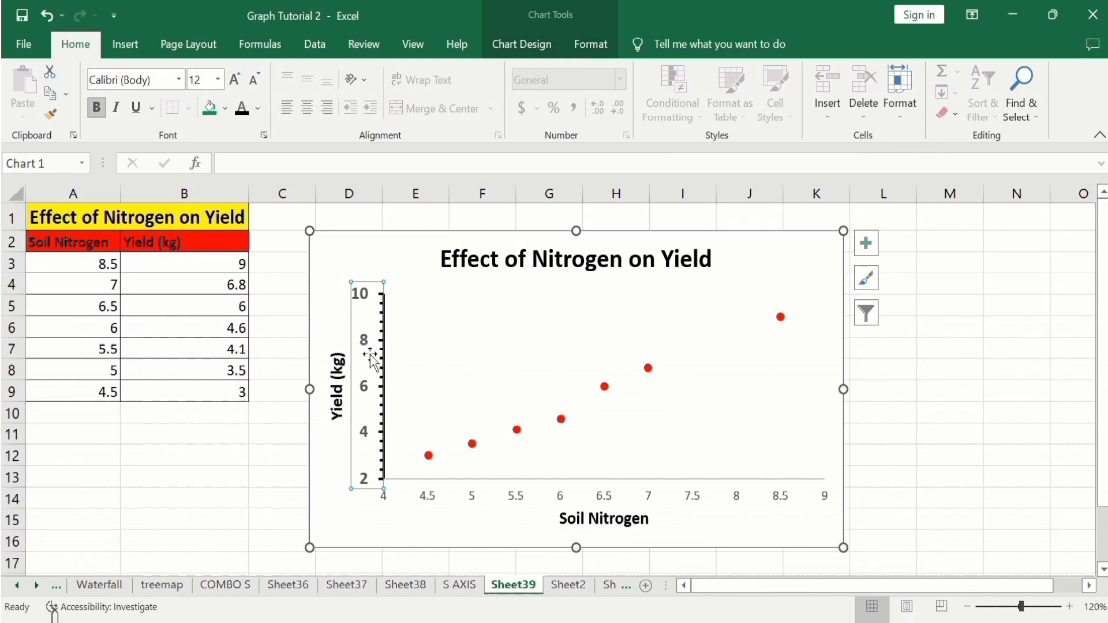
Step: Copy the vertical axis label formatting to the horizontal axis and give that axis a solid black line 1.5 pt wide
{"action": "left_click", "coordinate": [49, 116]}
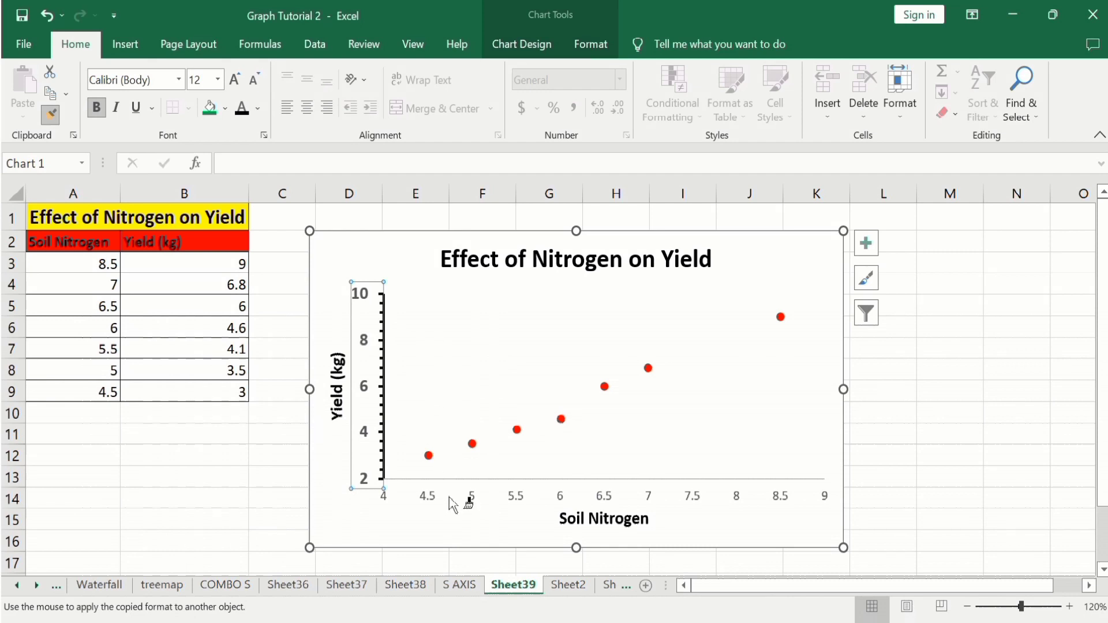
{"action": "left_click", "coordinate": [484, 497]}
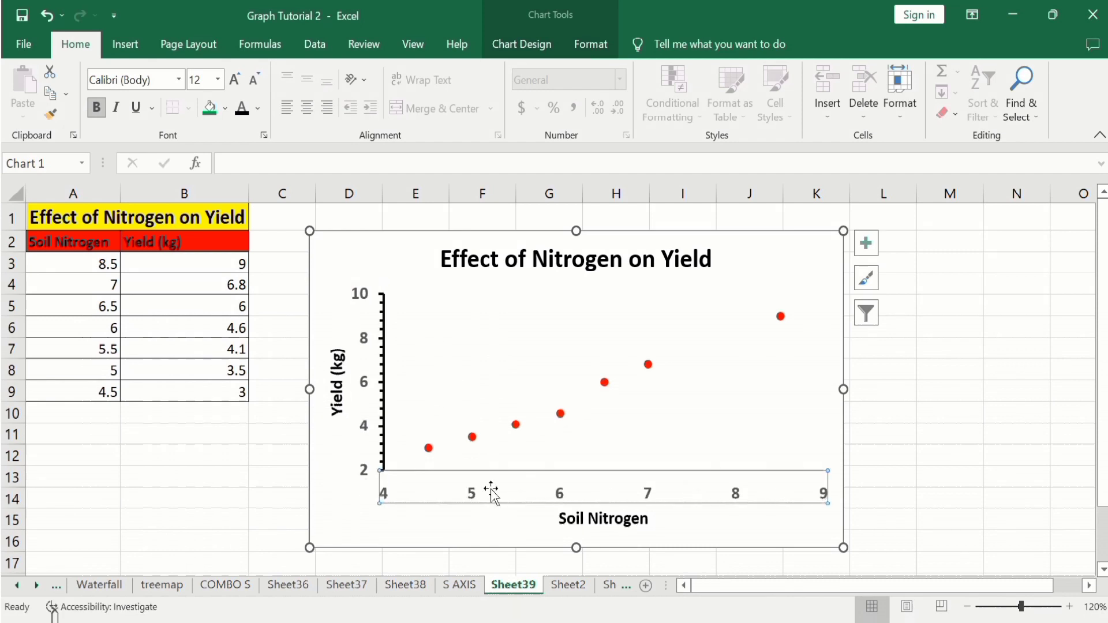
{"action": "right_click", "coordinate": [558, 488]}
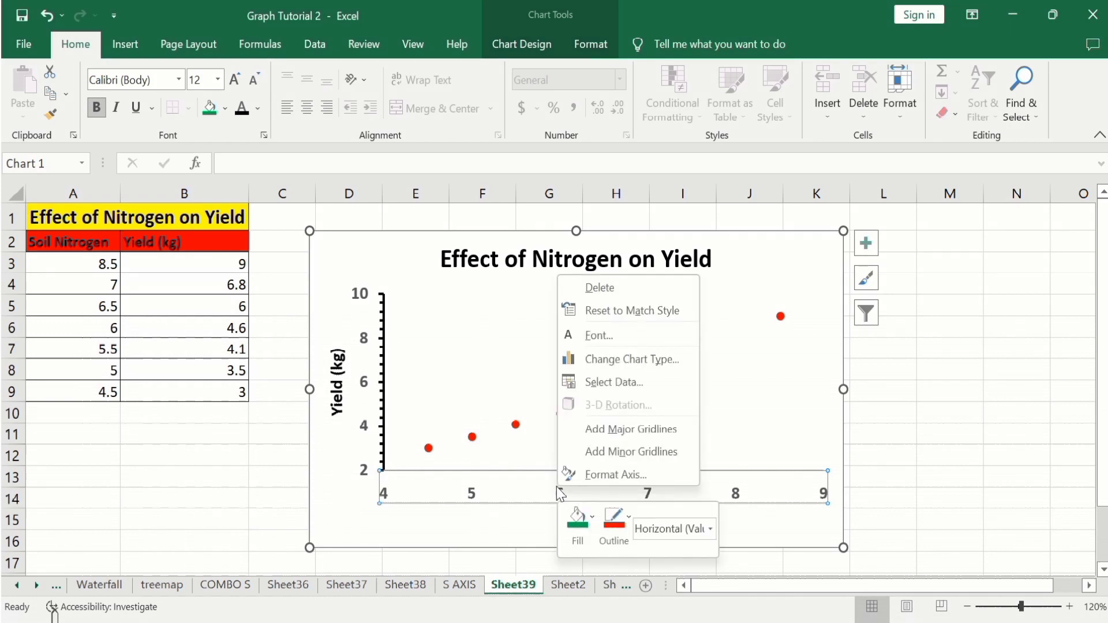
{"action": "left_click", "coordinate": [625, 469]}
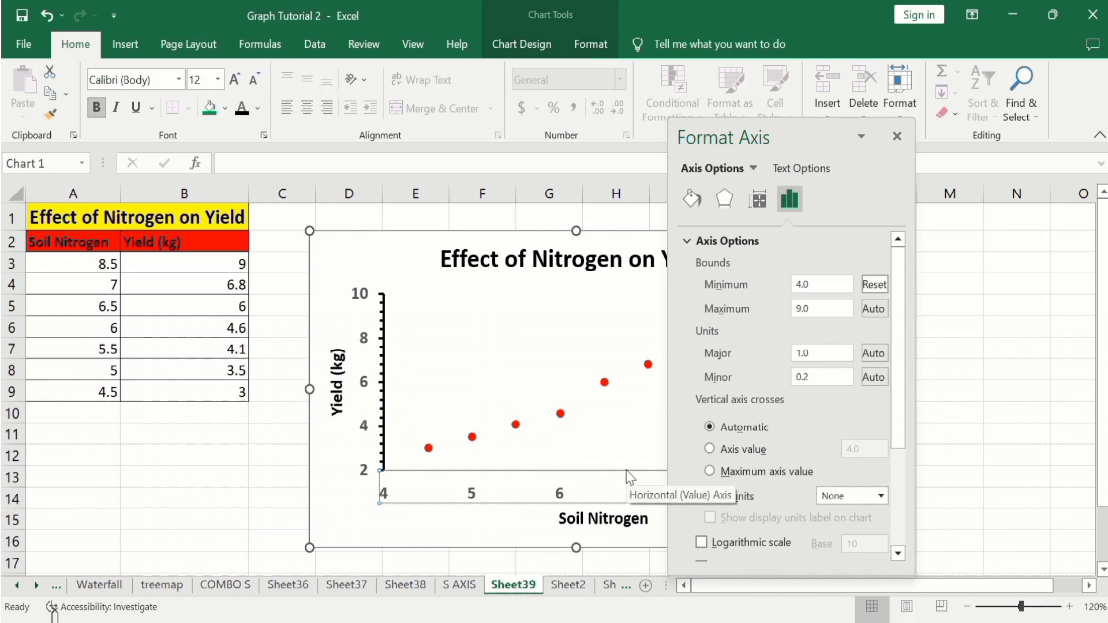
{"action": "left_click", "coordinate": [692, 200]}
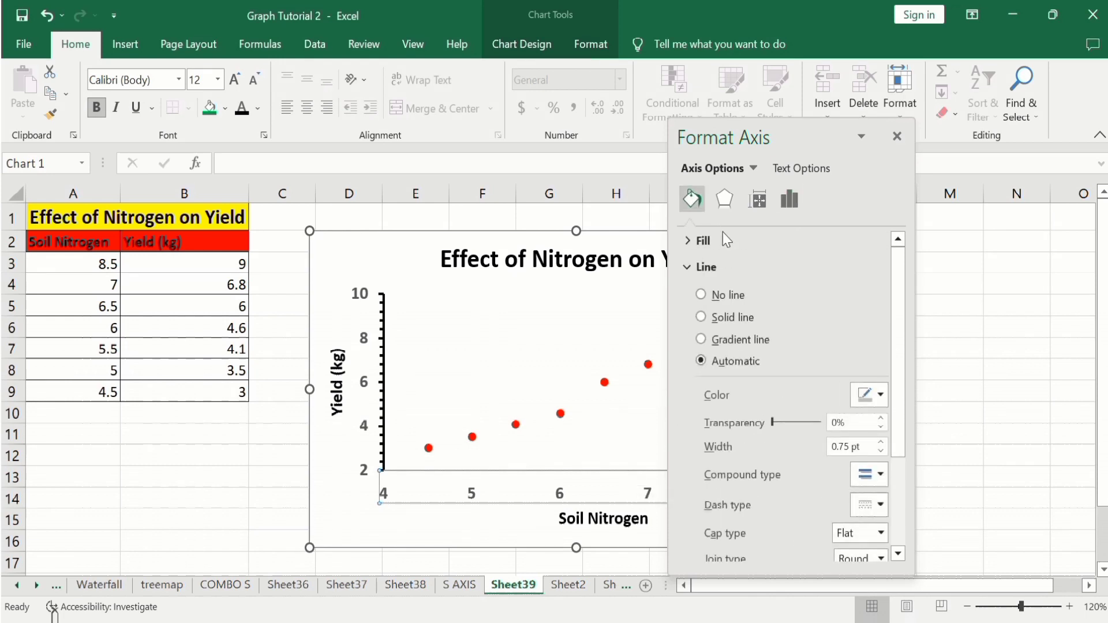
{"action": "left_click", "coordinate": [701, 318]}
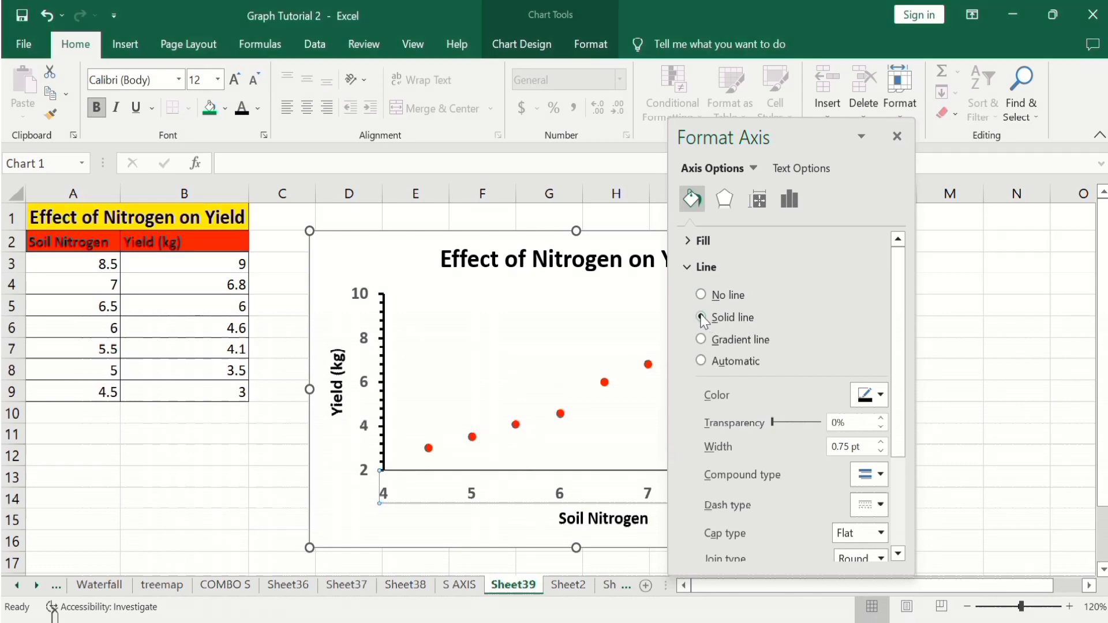
{"action": "left_click", "coordinate": [880, 442]}
{"action": "left_click", "coordinate": [881, 442]}
{"action": "left_click", "coordinate": [881, 443]}
{"action": "left_click", "coordinate": [881, 443]}
{"action": "left_click", "coordinate": [881, 452]}
{"action": "left_click_drag", "start_coordinate": [897, 413], "coordinate": [902, 520]}
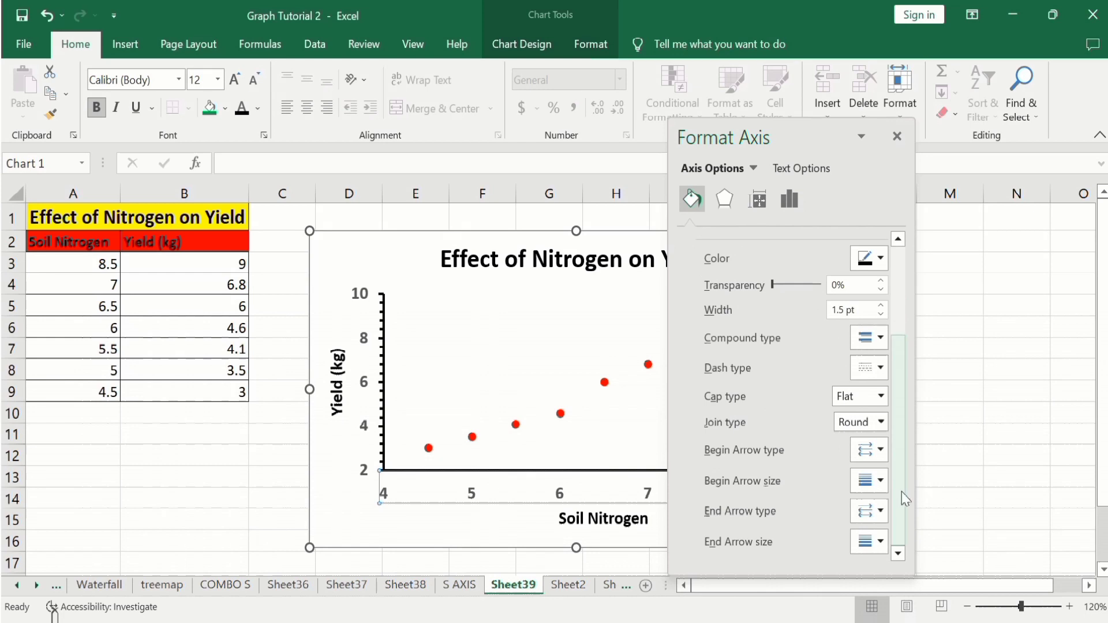
Step: Set both the major and minor tick marks of the horizontal axis to Outside and close the axis formatting options
{"action": "left_click", "coordinate": [790, 200]}
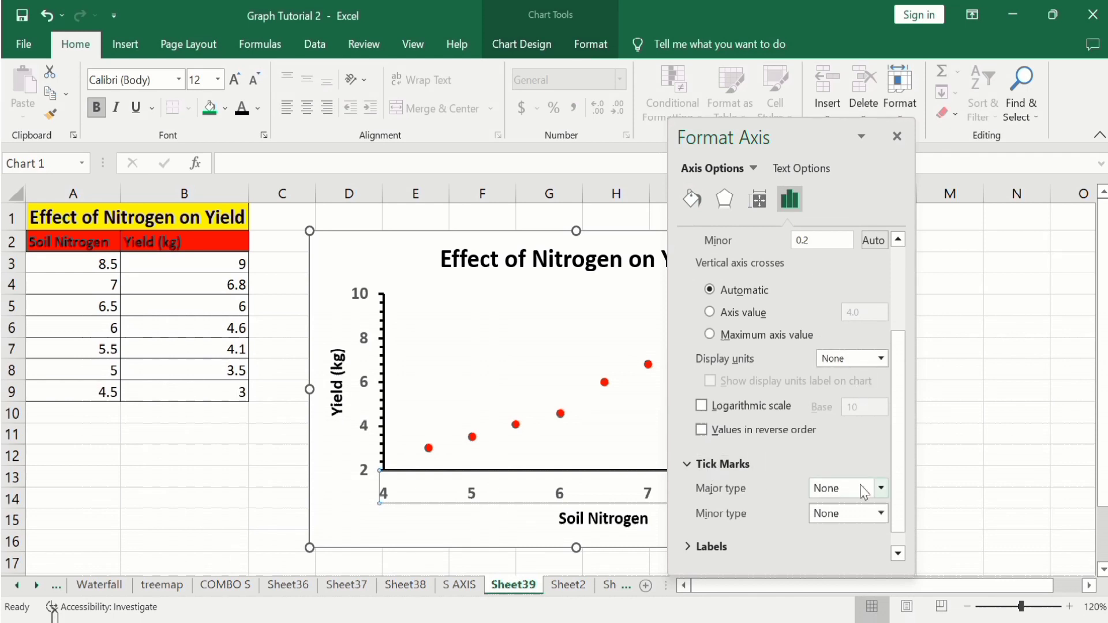
{"action": "left_click", "coordinate": [883, 489]}
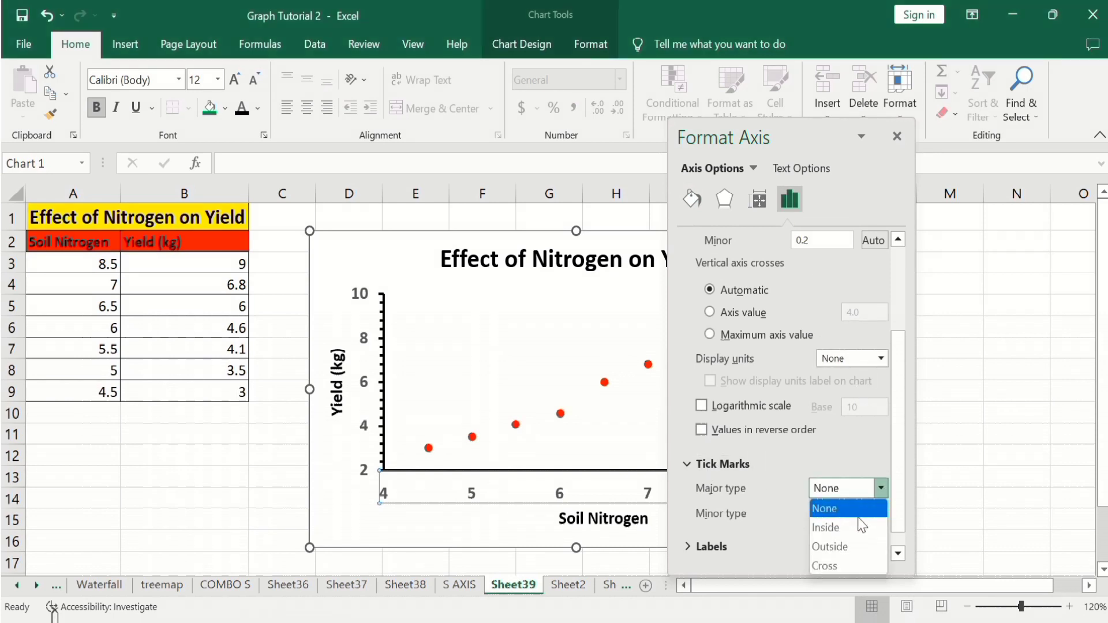
{"action": "left_click", "coordinate": [854, 547]}
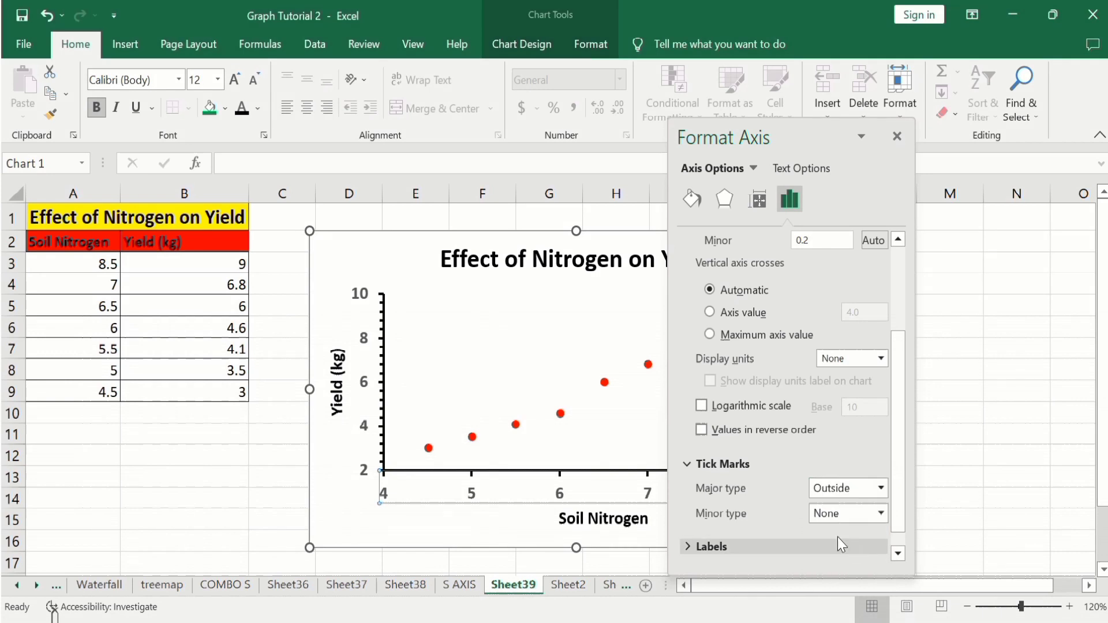
{"action": "left_click", "coordinate": [882, 514]}
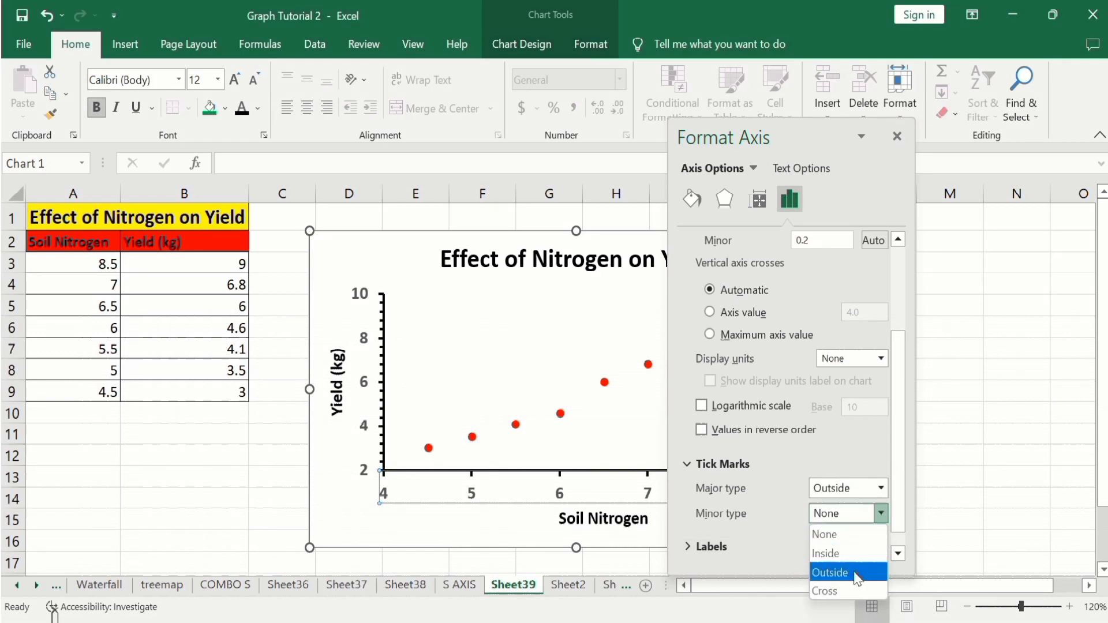
{"action": "left_click", "coordinate": [856, 573]}
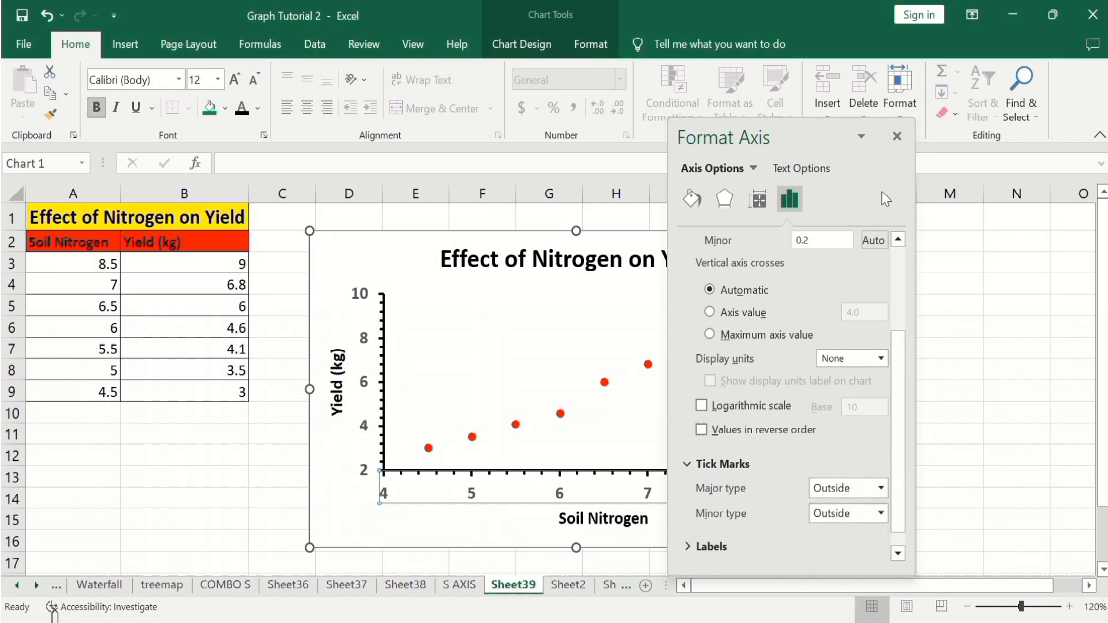
{"action": "left_click", "coordinate": [896, 137]}
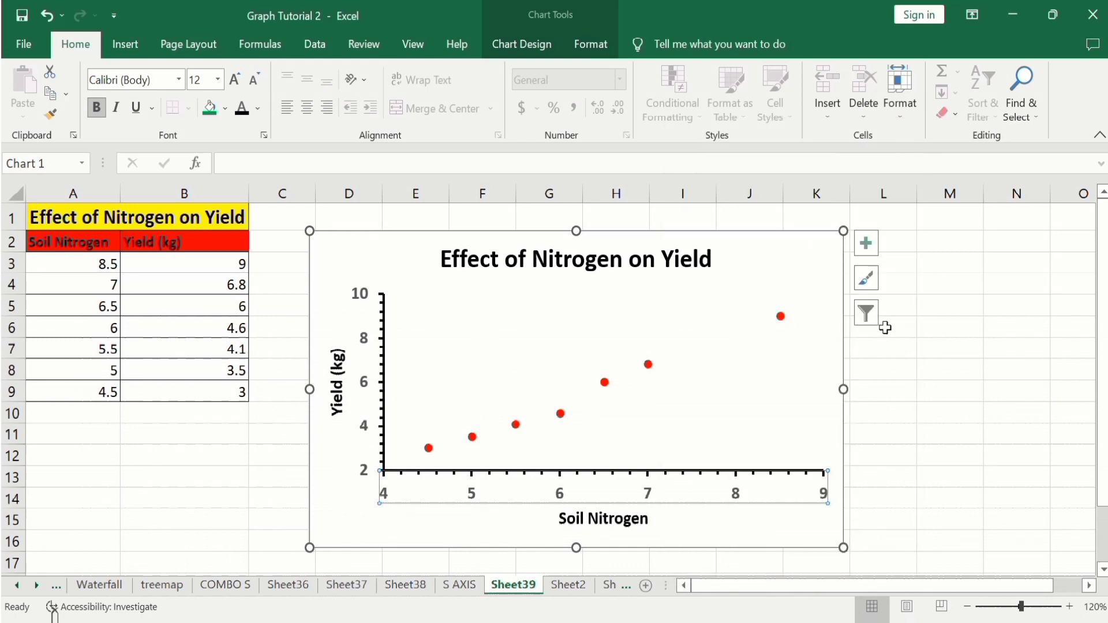
Step: Change the Yield (kg) data series markers to the built-in square type with size 8
{"action": "left_click", "coordinate": [780, 316]}
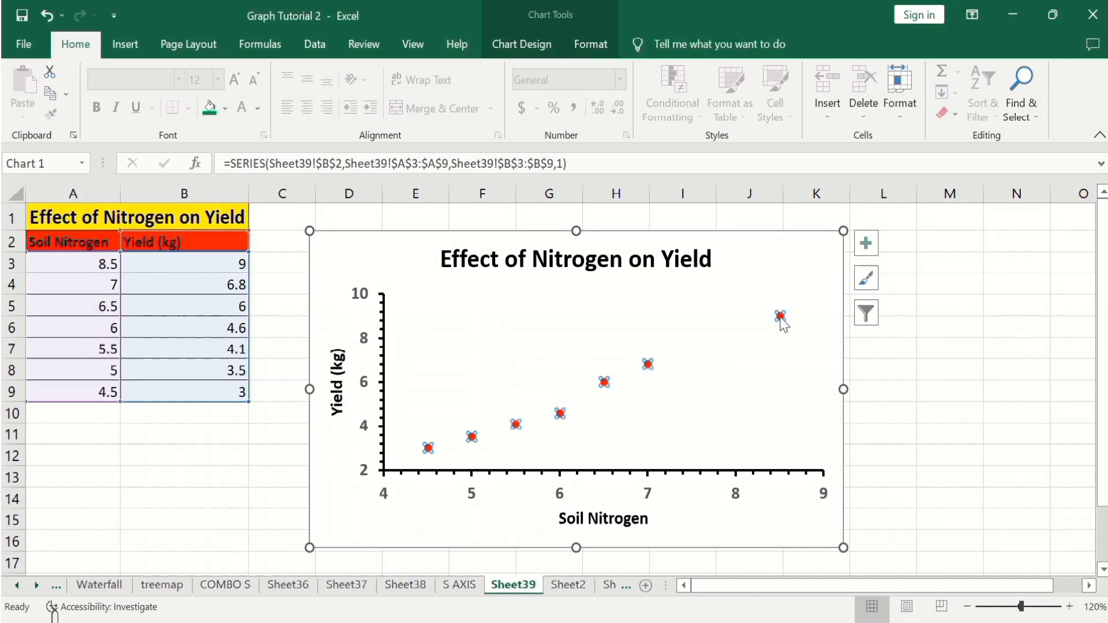
{"action": "right_click", "coordinate": [780, 316]}
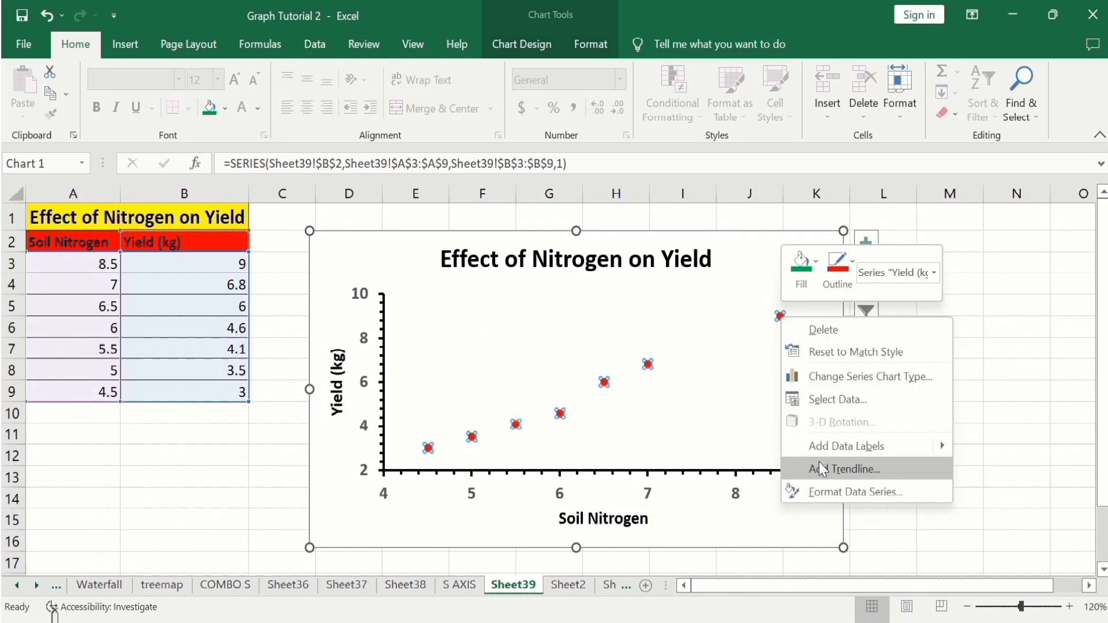
{"action": "left_click", "coordinate": [832, 493]}
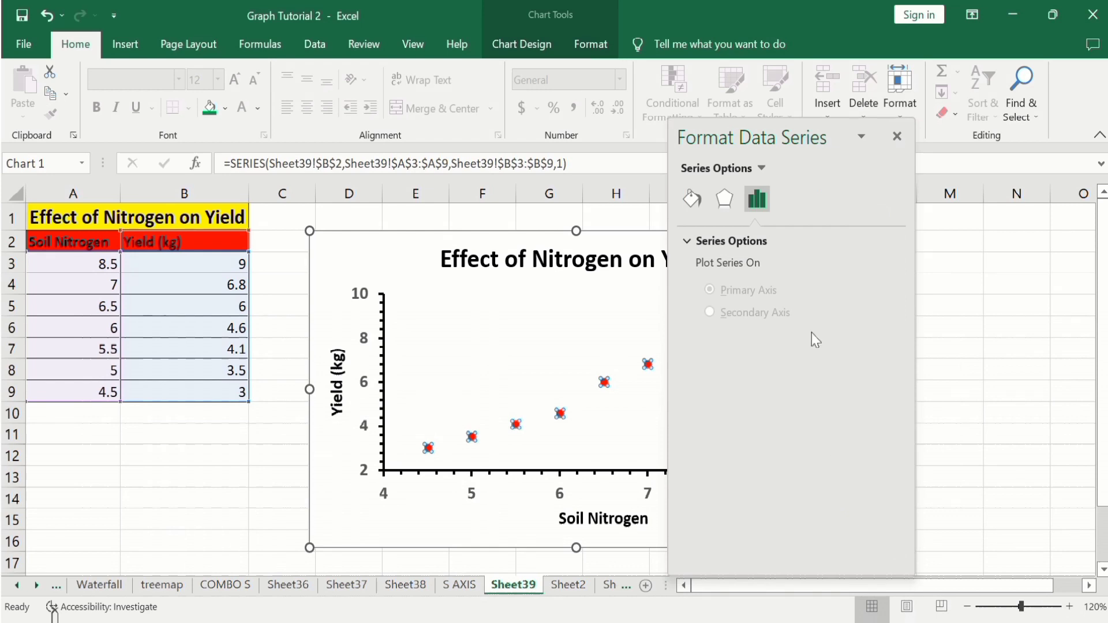
{"action": "left_click", "coordinate": [692, 201]}
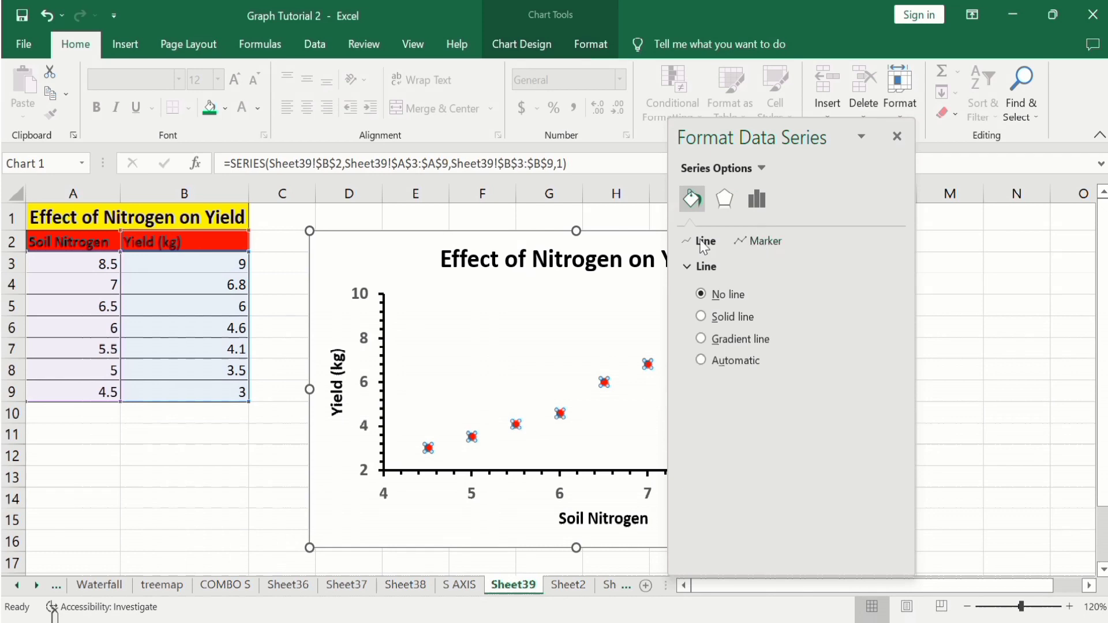
{"action": "left_click", "coordinate": [763, 241]}
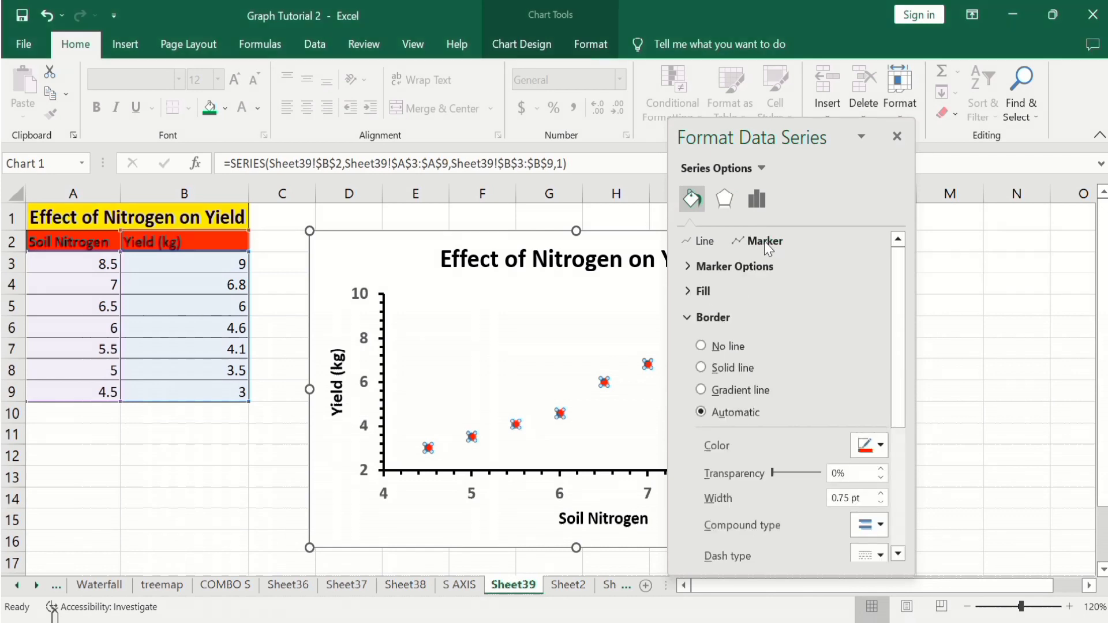
{"action": "left_click", "coordinate": [726, 268]}
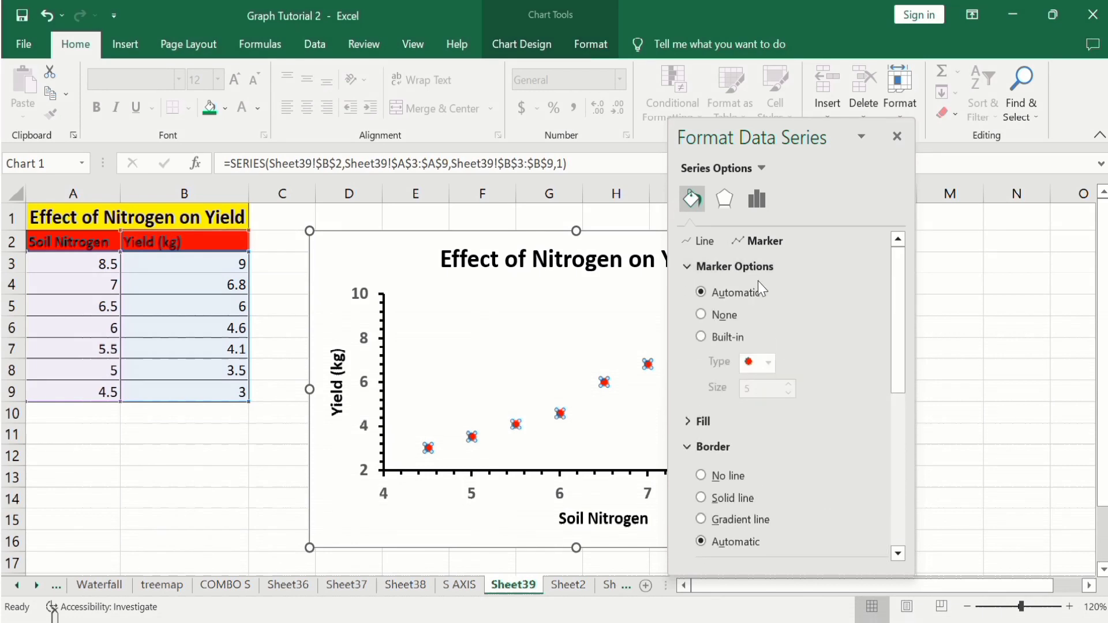
{"action": "left_click", "coordinate": [702, 339]}
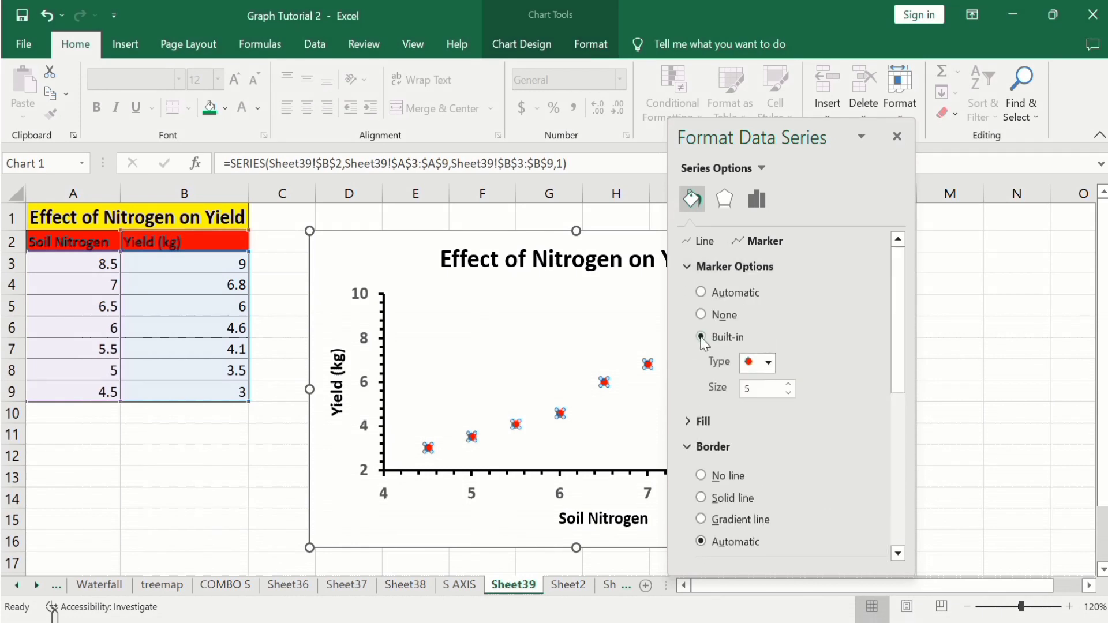
{"action": "left_click", "coordinate": [769, 363]}
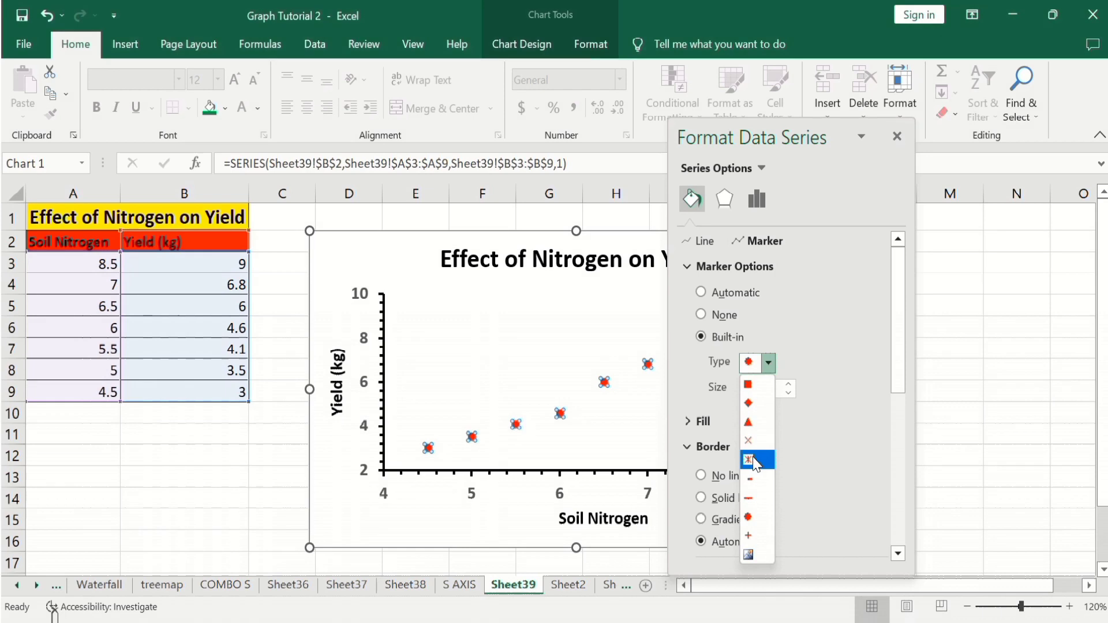
{"action": "left_click", "coordinate": [749, 388]}
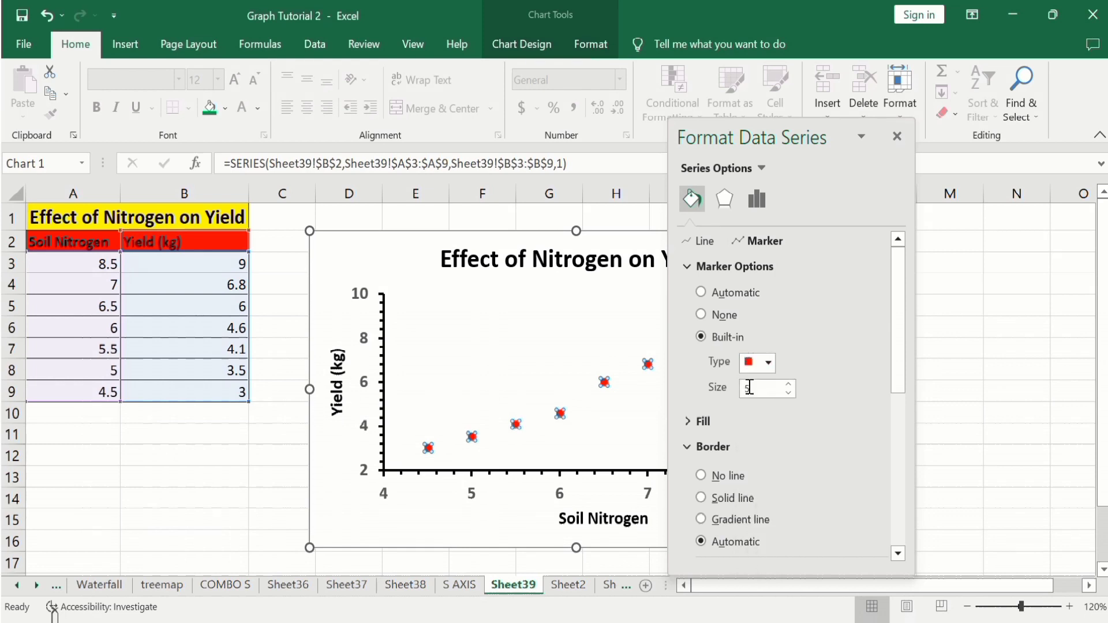
{"action": "left_click", "coordinate": [789, 384]}
{"action": "left_click", "coordinate": [790, 384]}
{"action": "left_click", "coordinate": [789, 384]}
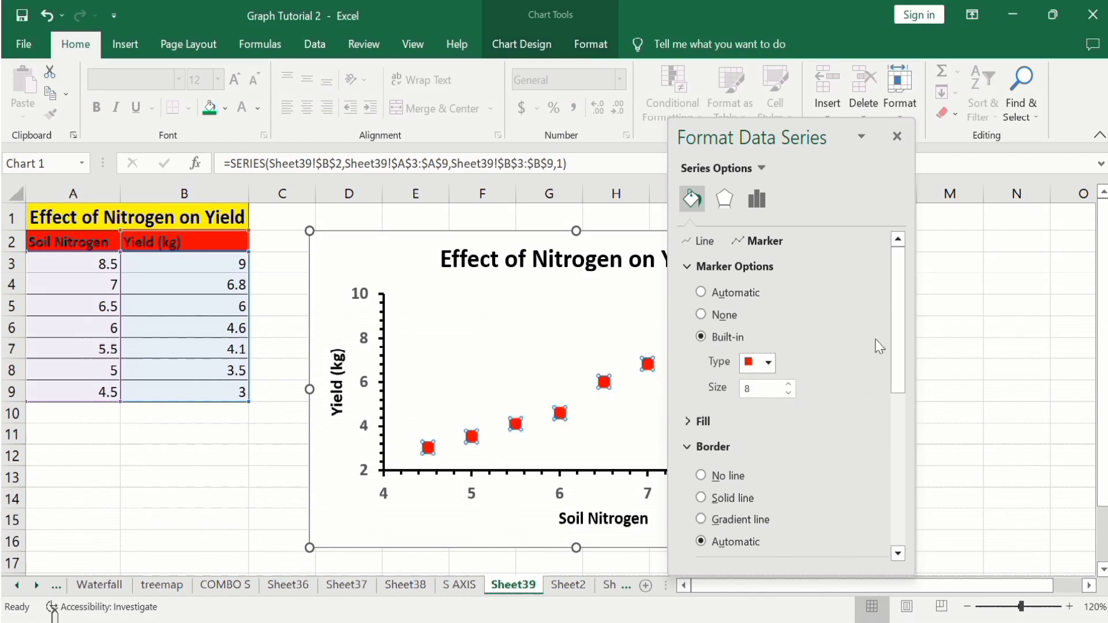
Step: Give the data series markers a solid fill in standard purple
{"action": "left_click_drag", "start_coordinate": [898, 319], "coordinate": [900, 365]}
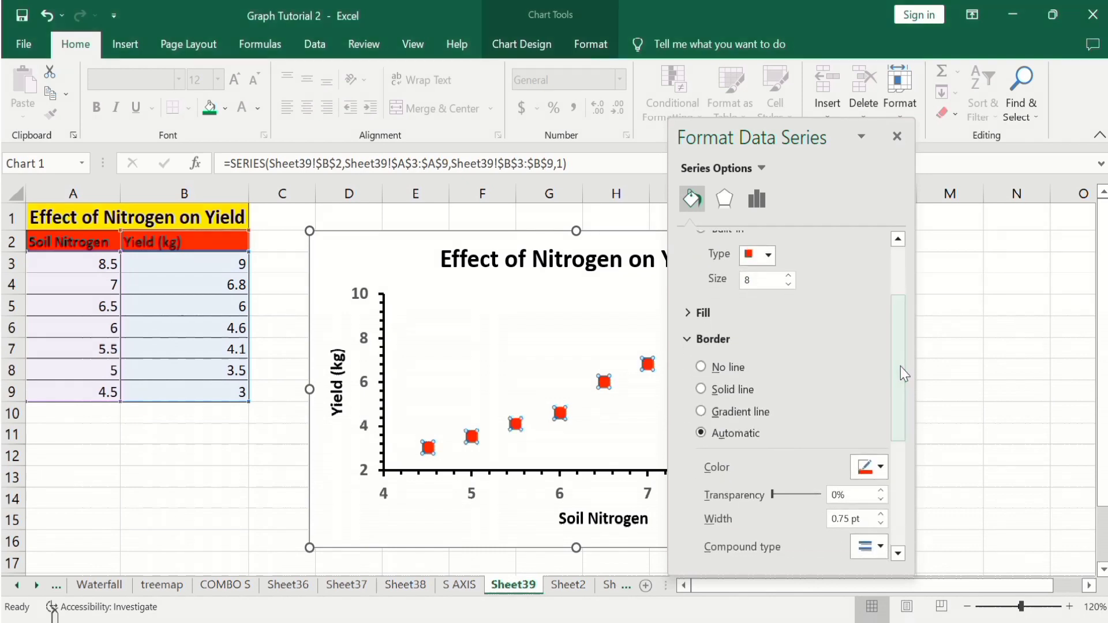
{"action": "mouse_move", "coordinate": [605, 382]}
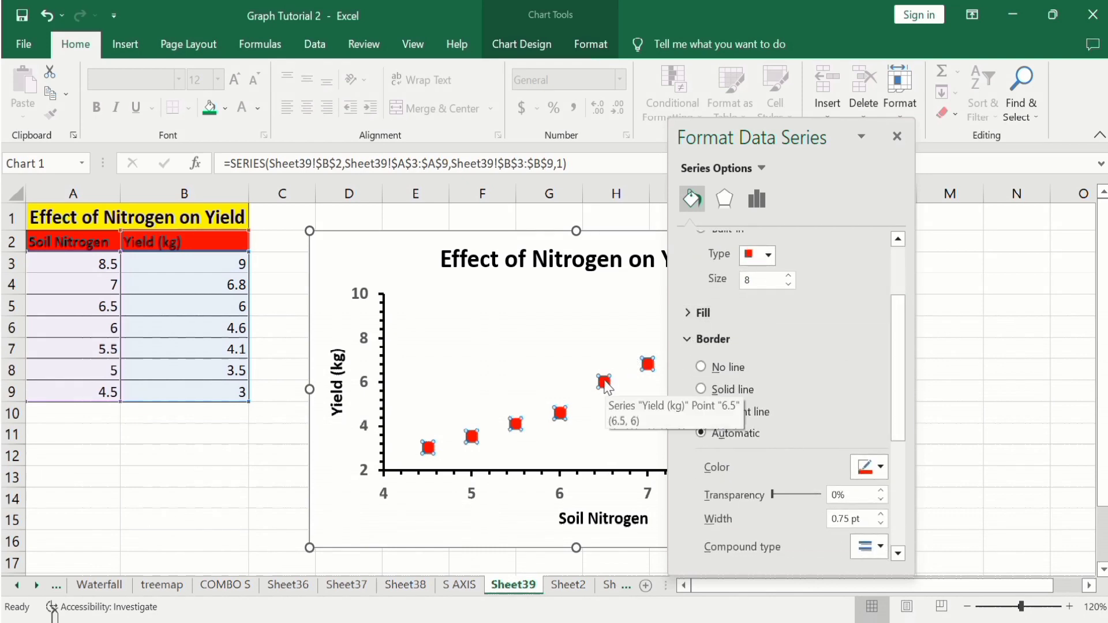
{"action": "left_click", "coordinate": [708, 317]}
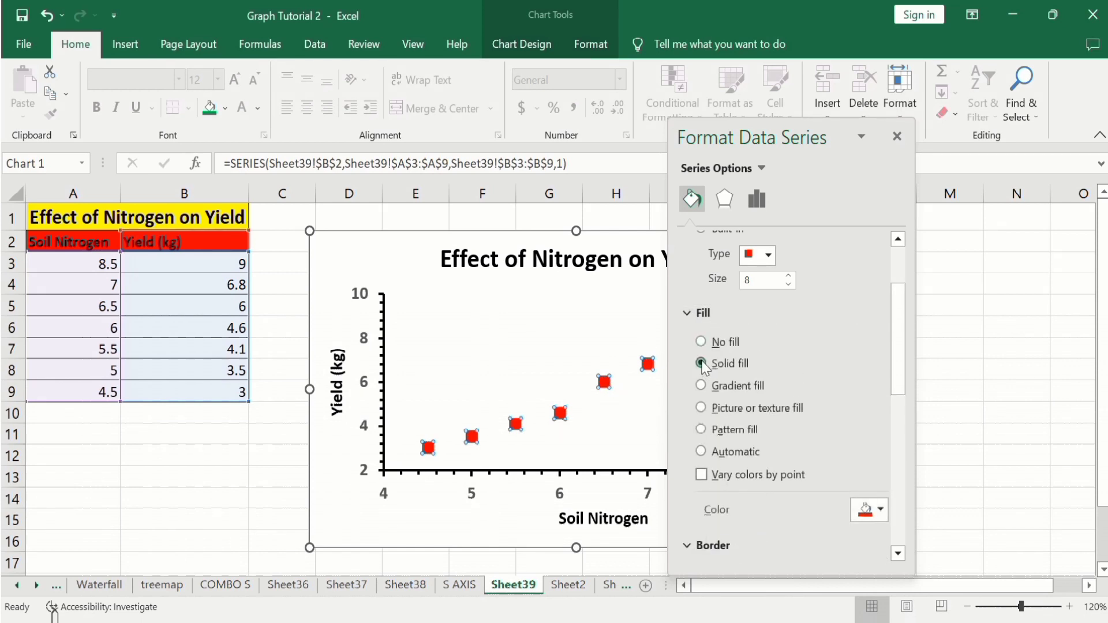
{"action": "left_click", "coordinate": [872, 510]}
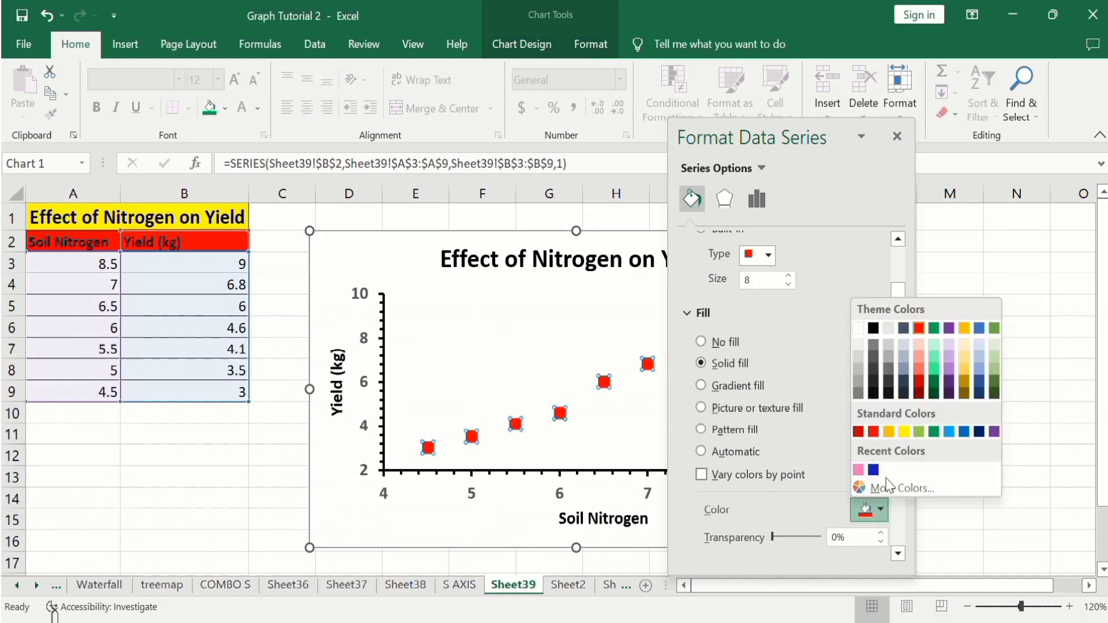
{"action": "left_click", "coordinate": [993, 432]}
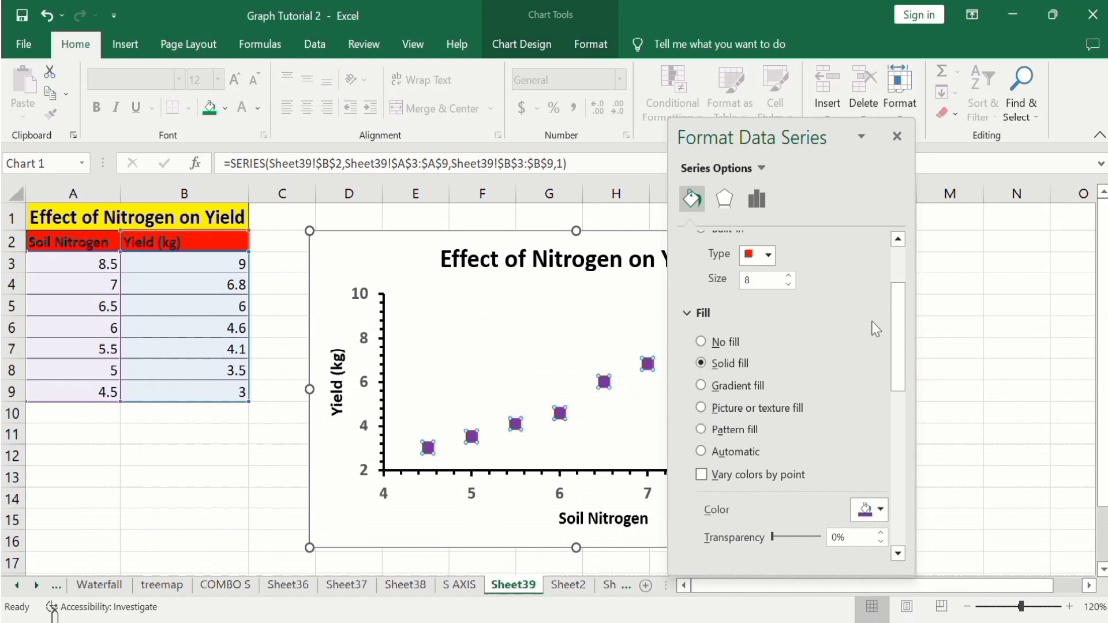
Step: Give the markers a solid border line in standard purple, close the series formatting options and deselect the chart
{"action": "left_click_drag", "start_coordinate": [897, 321], "coordinate": [908, 403]}
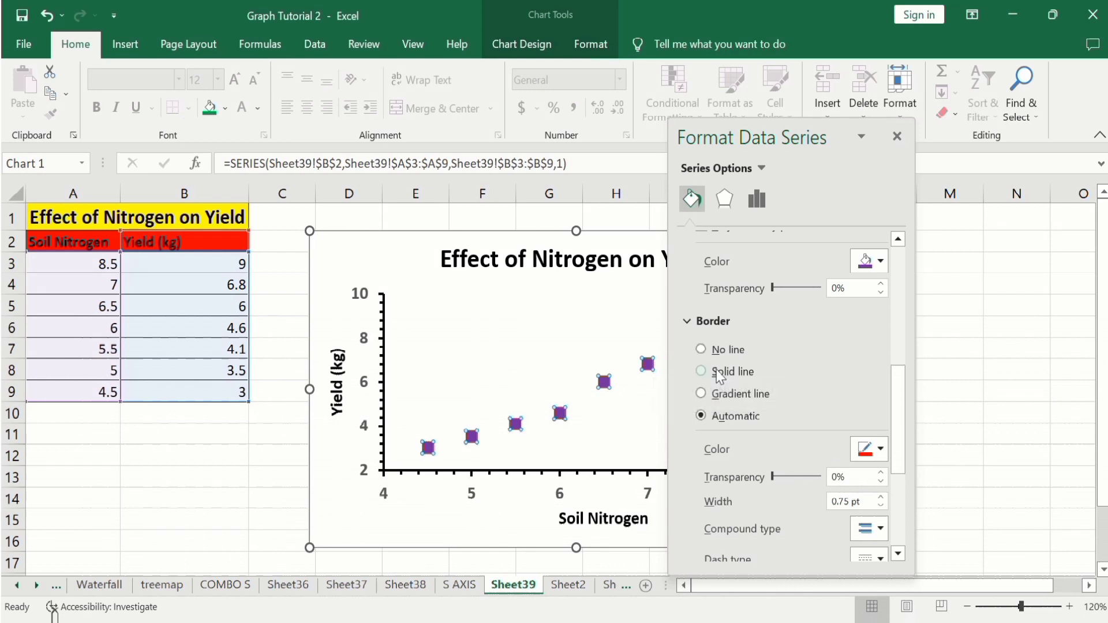
{"action": "left_click", "coordinate": [702, 372]}
{"action": "left_click", "coordinate": [880, 448]}
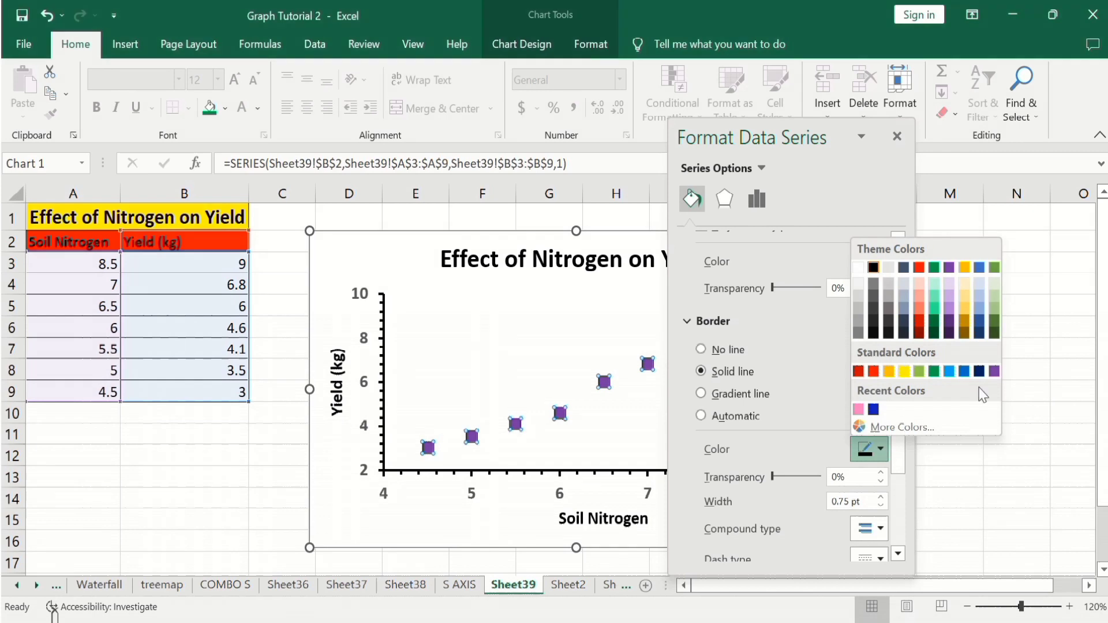
{"action": "left_click", "coordinate": [994, 371]}
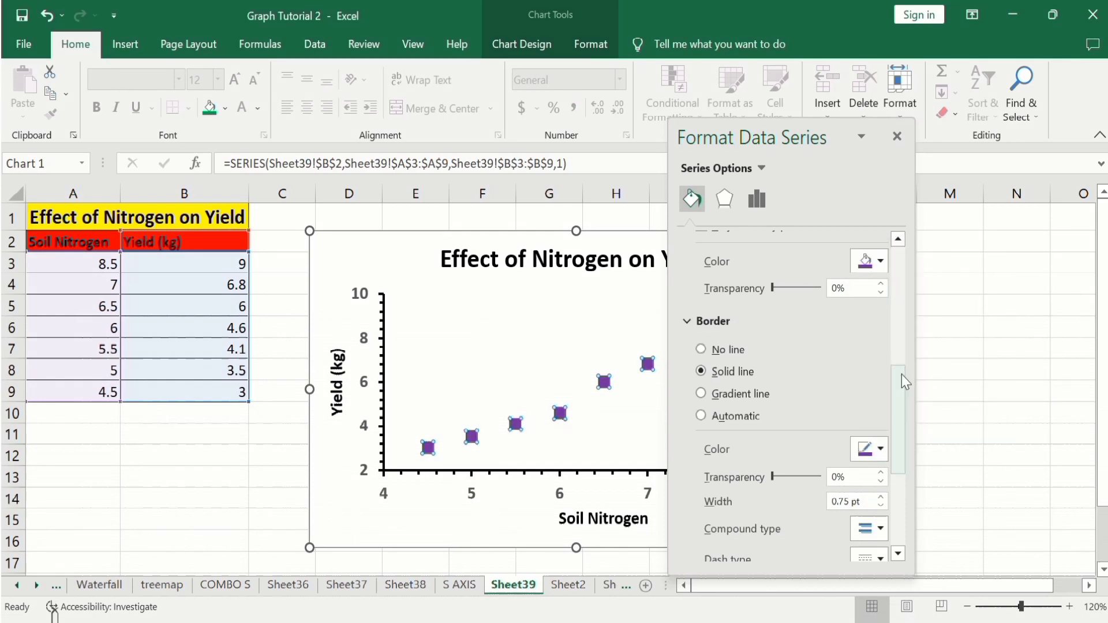
{"action": "left_click", "coordinate": [897, 137]}
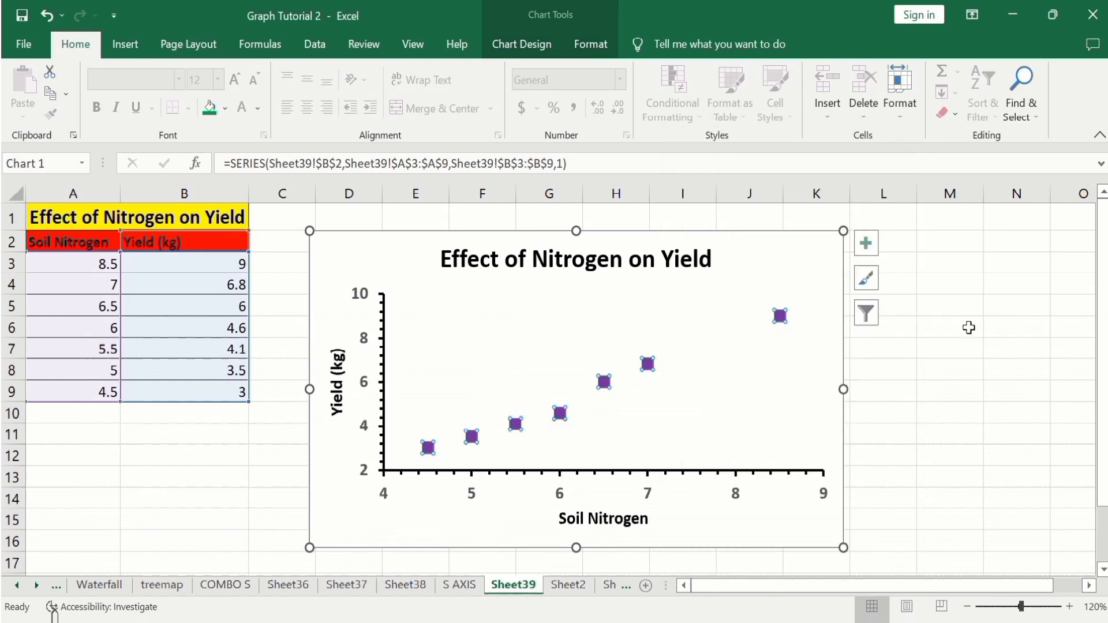
{"action": "left_click", "coordinate": [948, 369]}
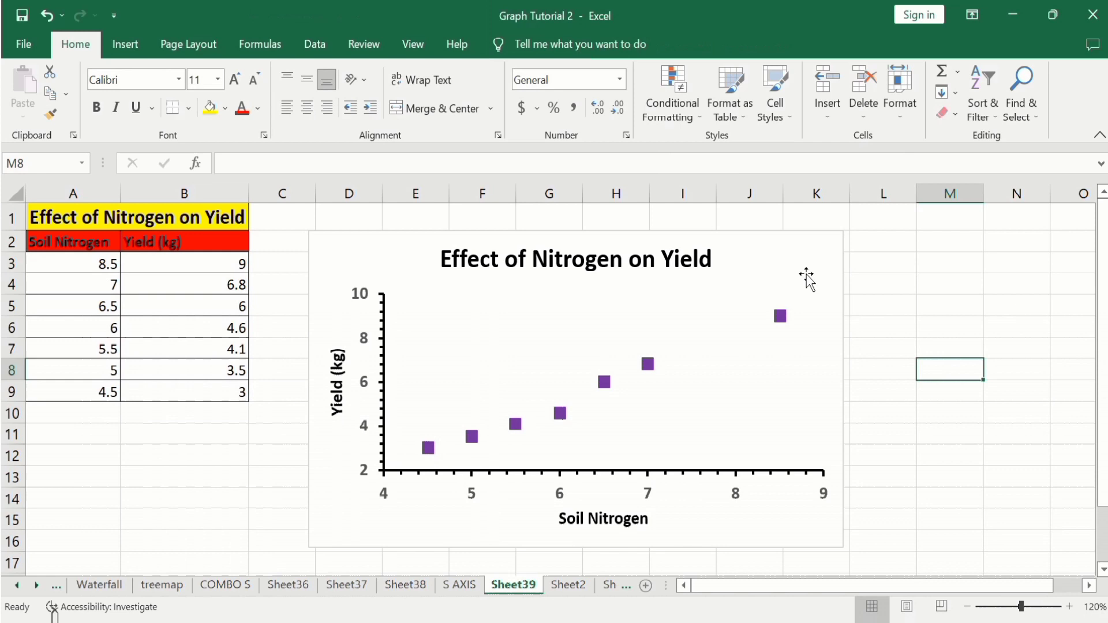
Step: Add a linear trendline to the scatter chart with its detailed formatting options open
{"action": "left_click", "coordinate": [769, 251]}
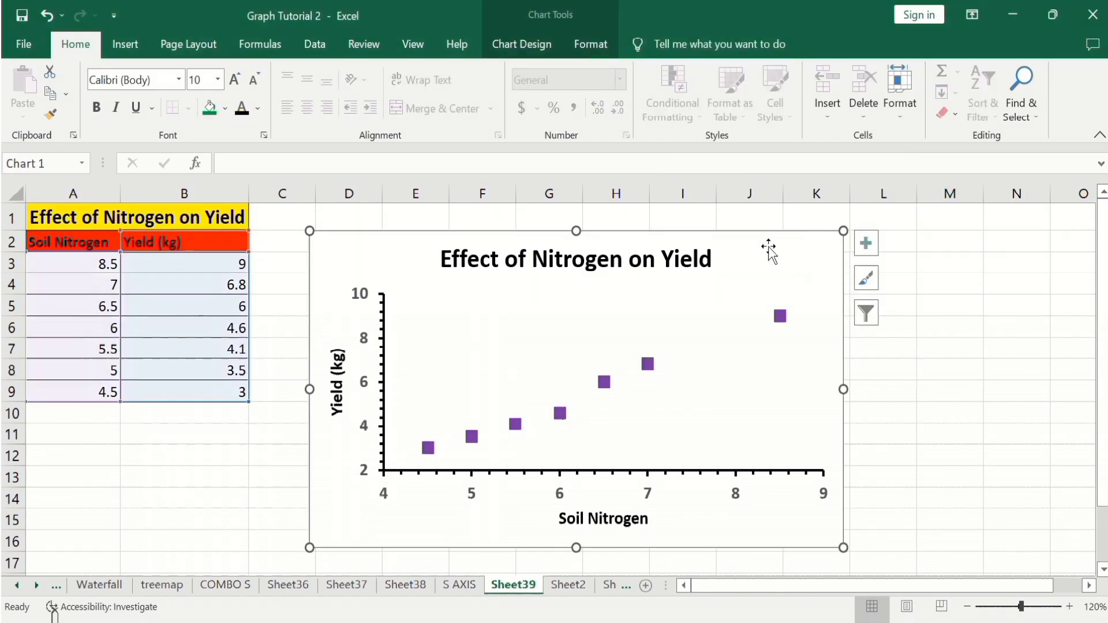
{"action": "left_click", "coordinate": [866, 243]}
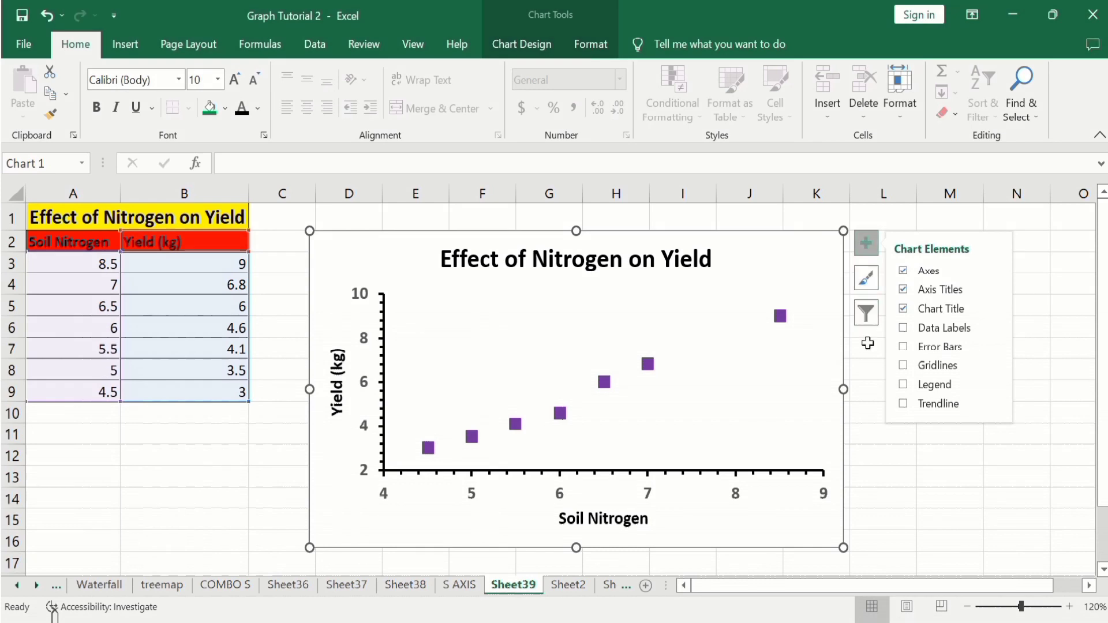
{"action": "left_click", "coordinate": [903, 403]}
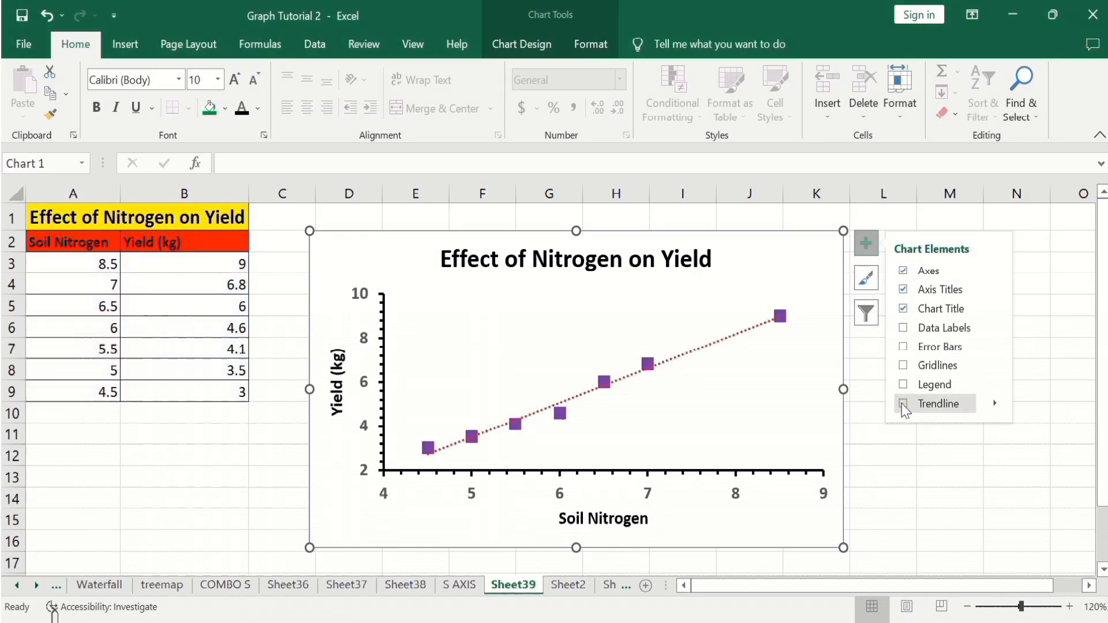
{"action": "left_click", "coordinate": [975, 404]}
{"action": "left_click", "coordinate": [998, 407]}
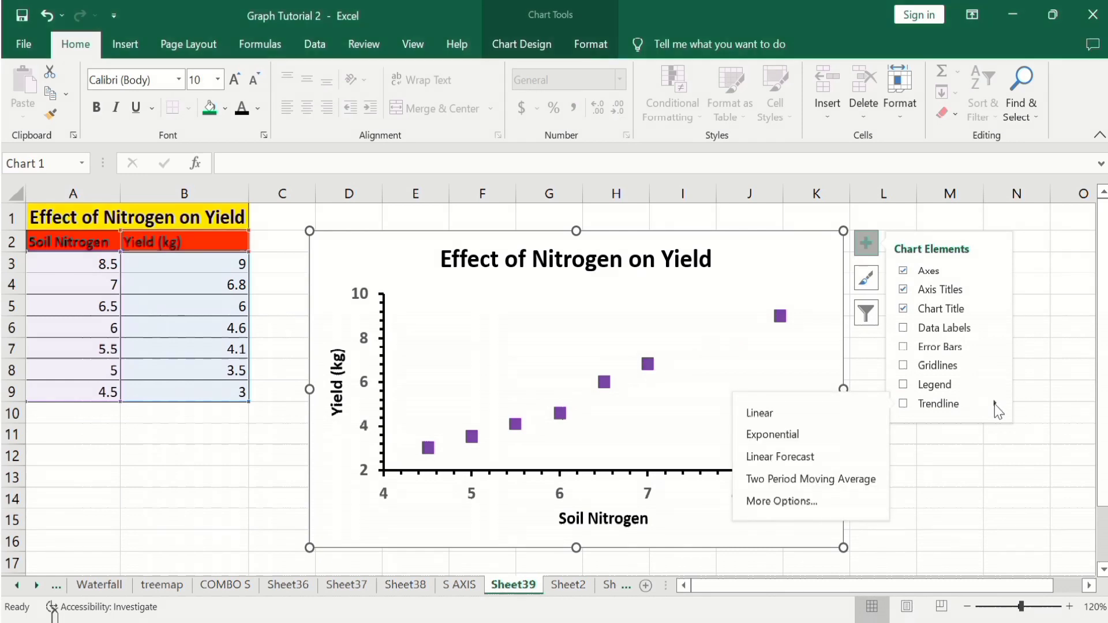
{"action": "left_click", "coordinate": [785, 502]}
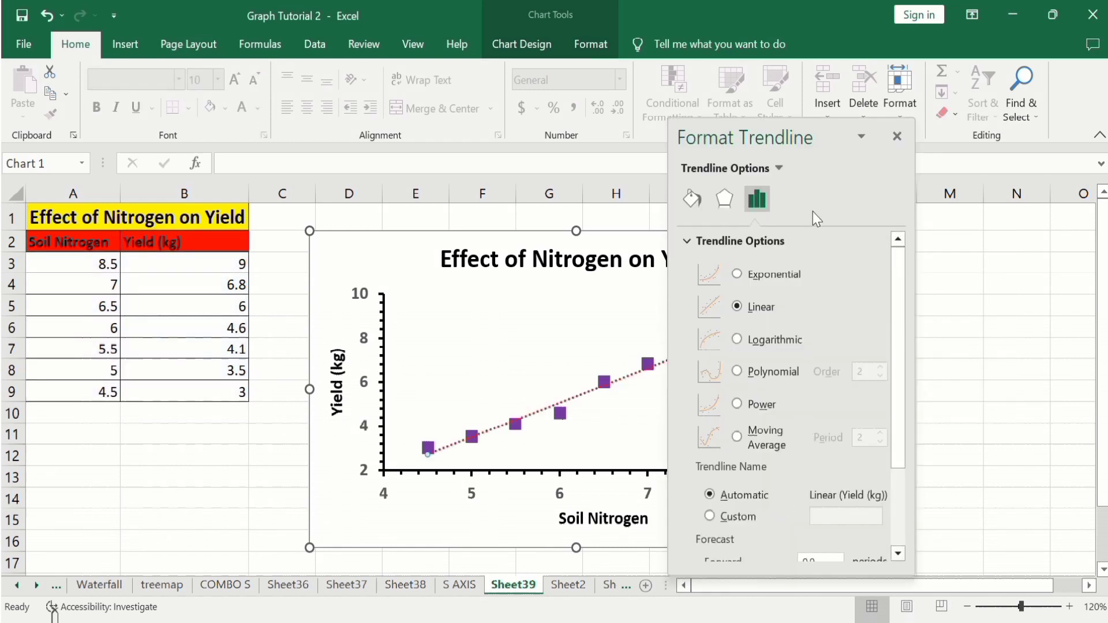
Step: Format the trendline as a solid line in the red theme color
{"action": "left_click_drag", "start_coordinate": [807, 146], "coordinate": [990, 129]}
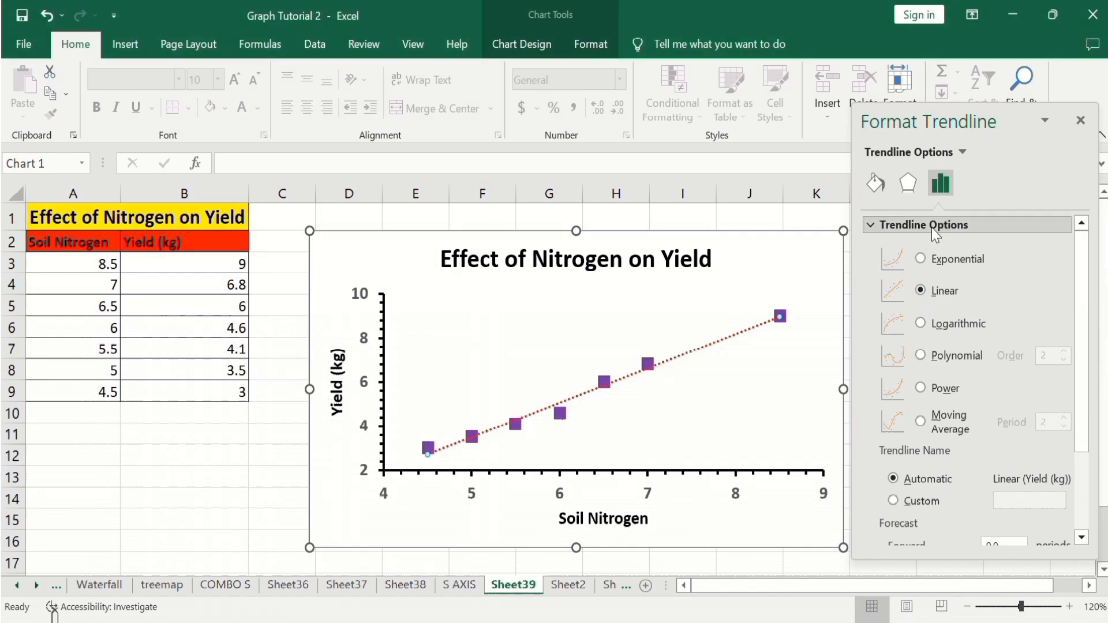
{"action": "left_click", "coordinate": [876, 183]}
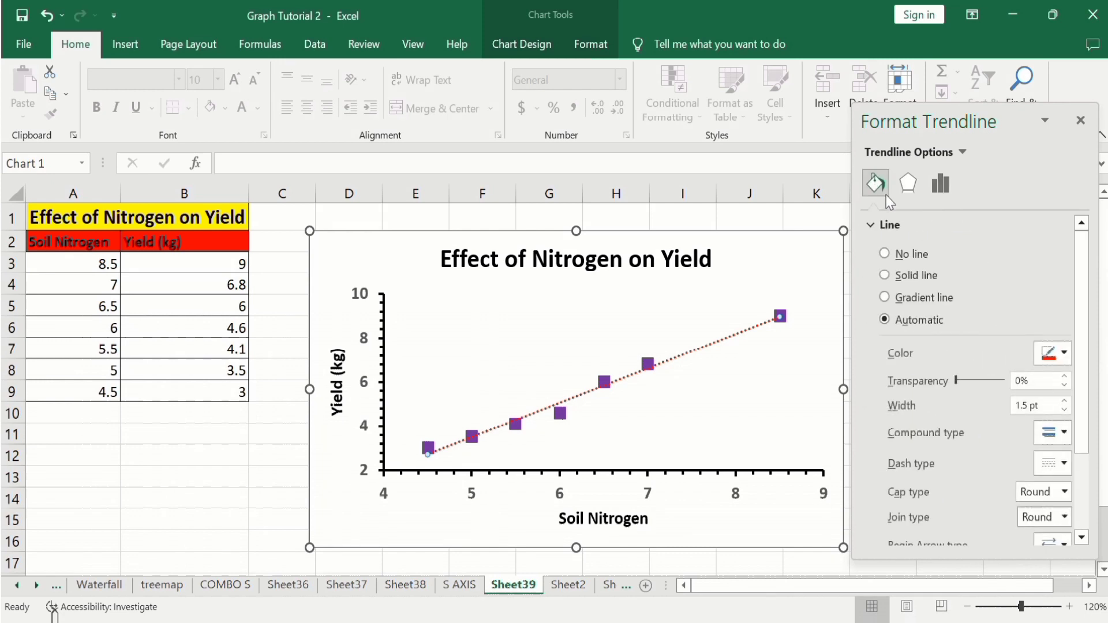
{"action": "left_click", "coordinate": [886, 276]}
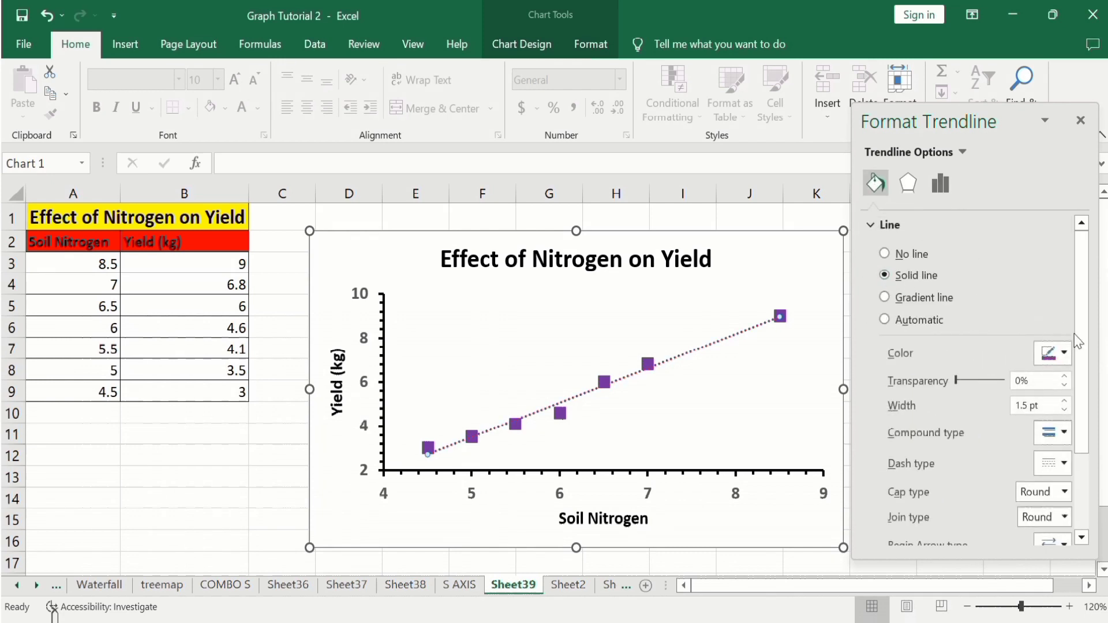
{"action": "left_click", "coordinate": [1064, 354]}
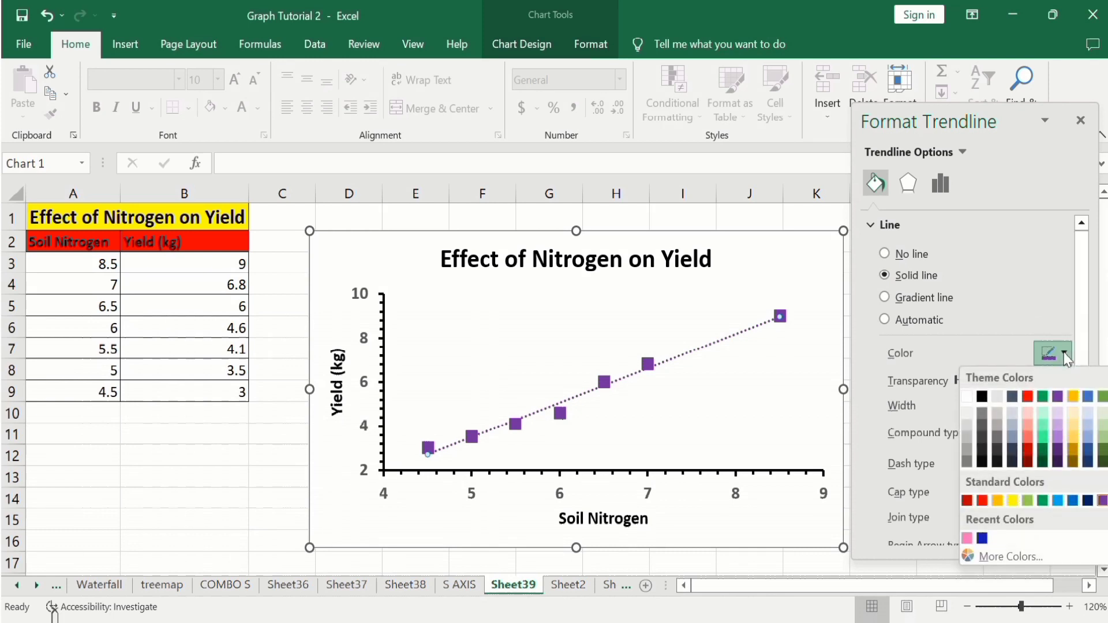
{"action": "left_click", "coordinate": [981, 397]}
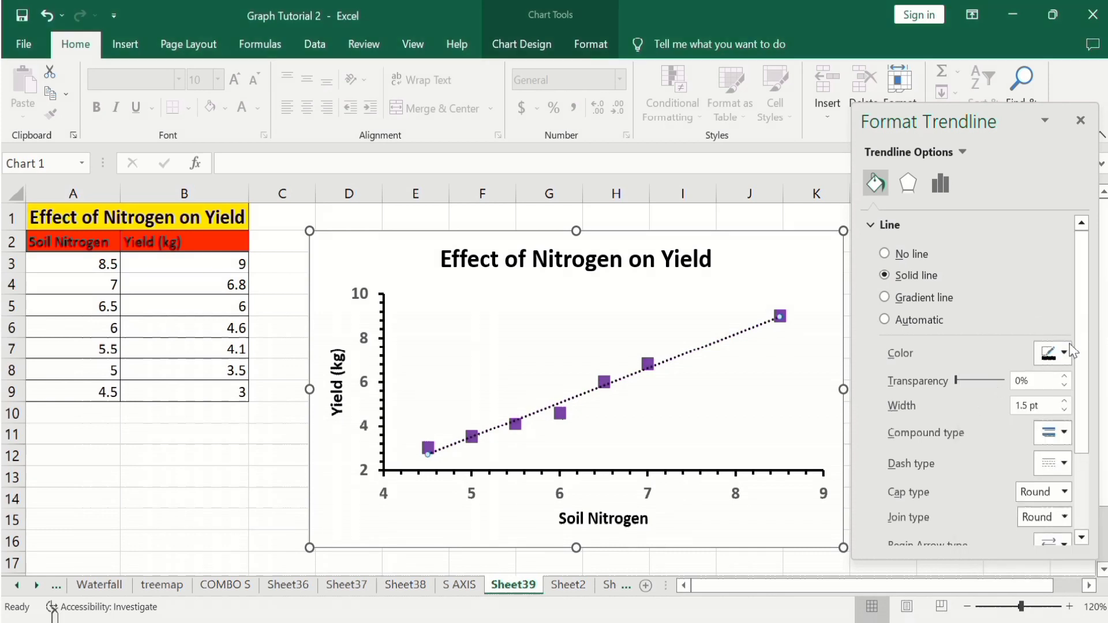
{"action": "left_click", "coordinate": [1065, 353]}
{"action": "left_click", "coordinate": [1028, 397]}
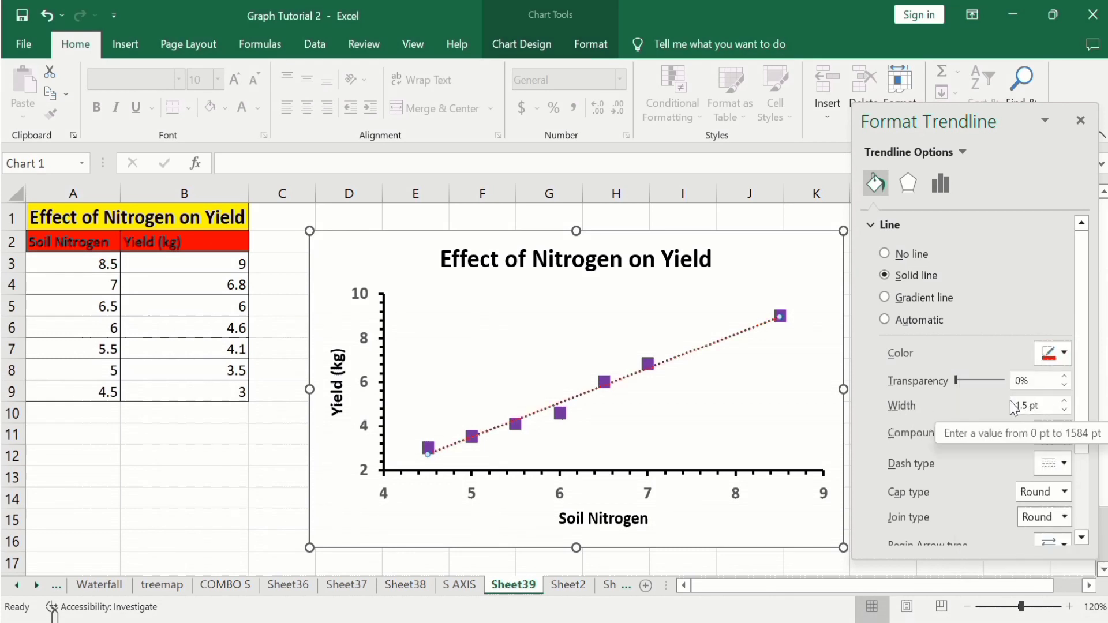
Step: Set the trendline width to 1.75 pt with the solid dash type and close the trendline formatting options
{"action": "left_click", "coordinate": [1064, 401]}
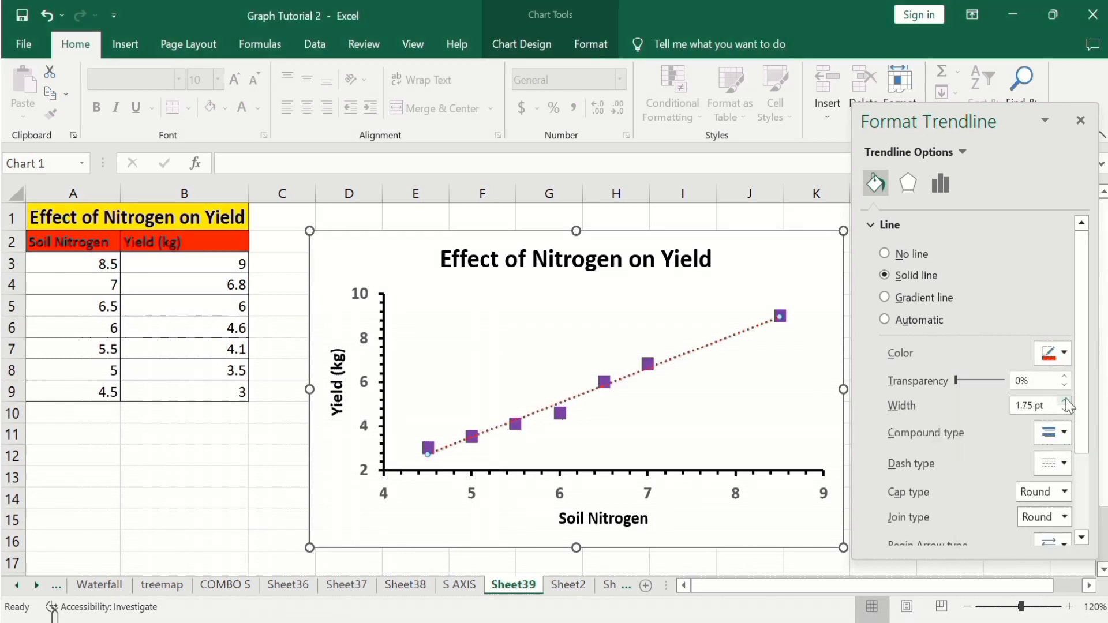
{"action": "left_click_drag", "start_coordinate": [1086, 384], "coordinate": [1088, 437]}
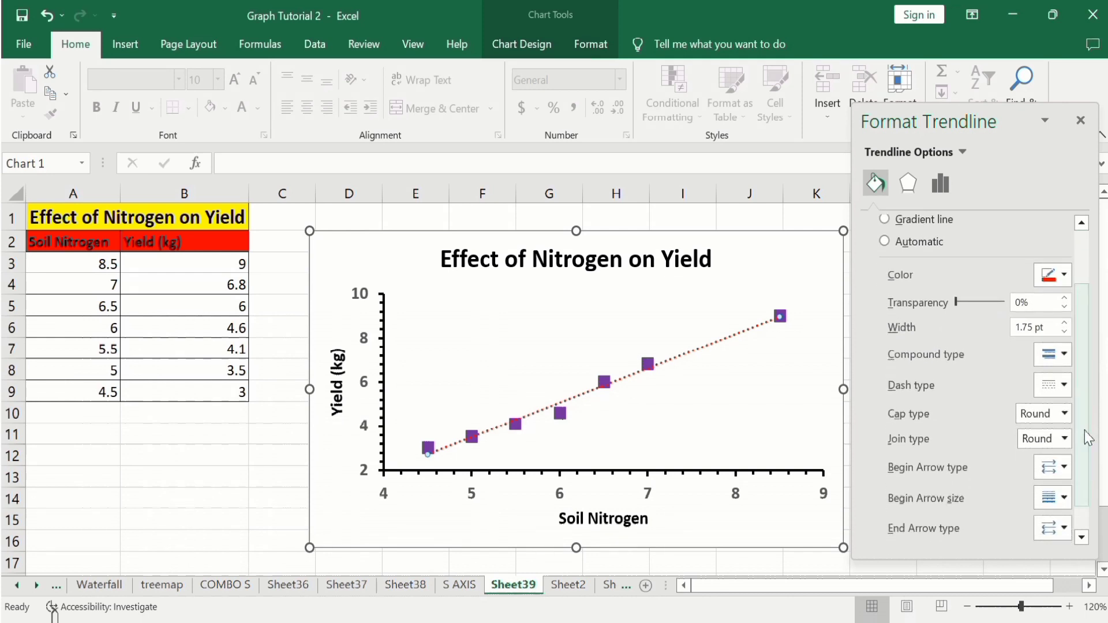
{"action": "left_click", "coordinate": [1068, 384]}
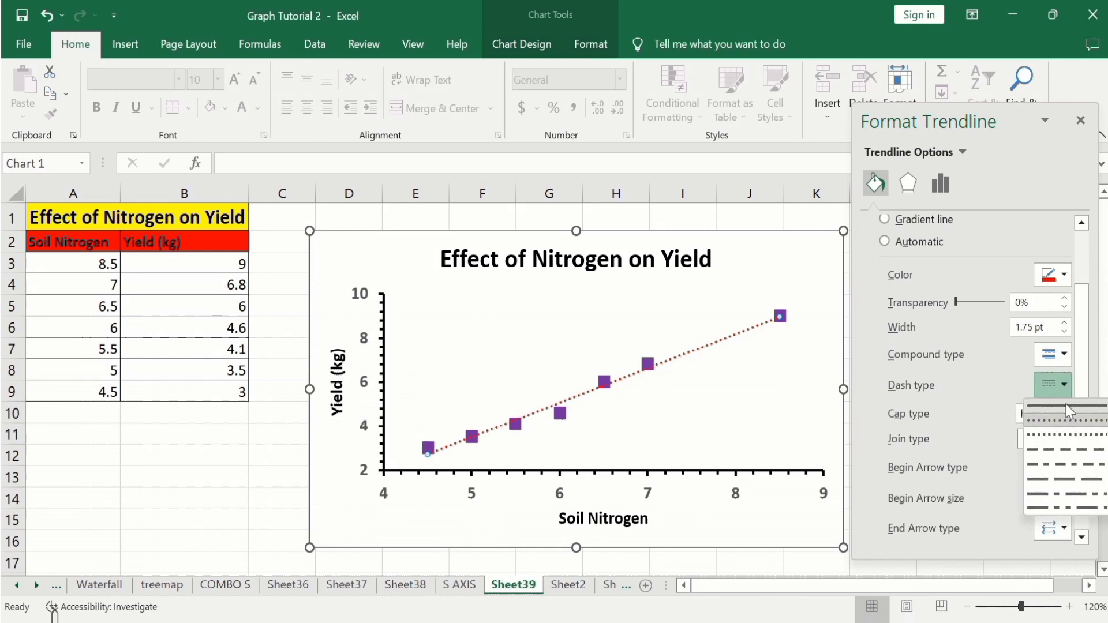
{"action": "left_click", "coordinate": [1065, 405]}
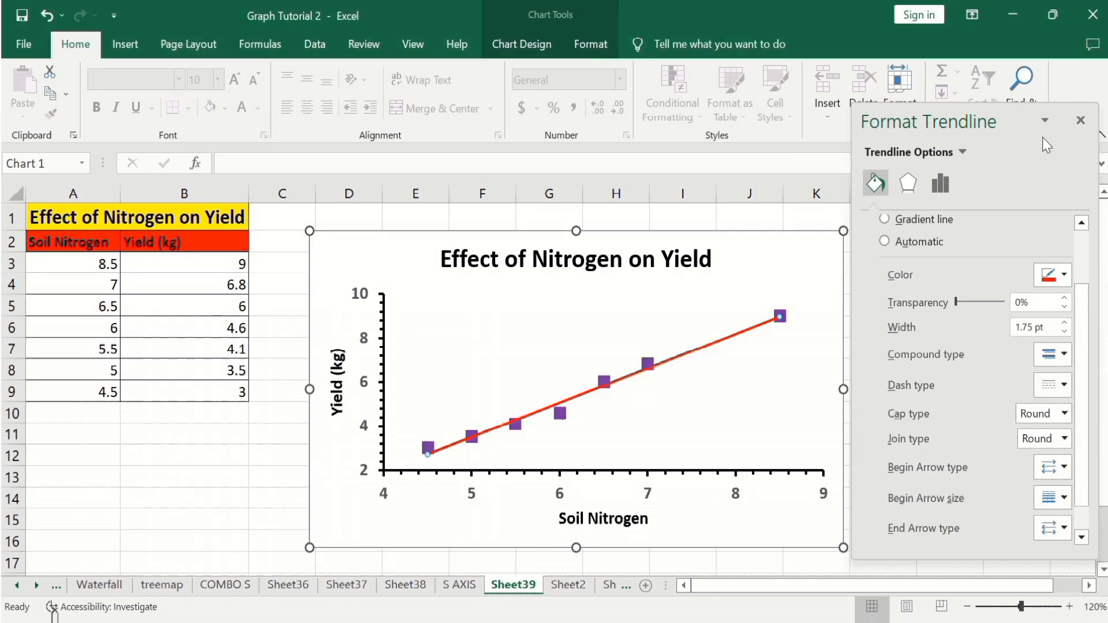
{"action": "left_click", "coordinate": [1080, 120]}
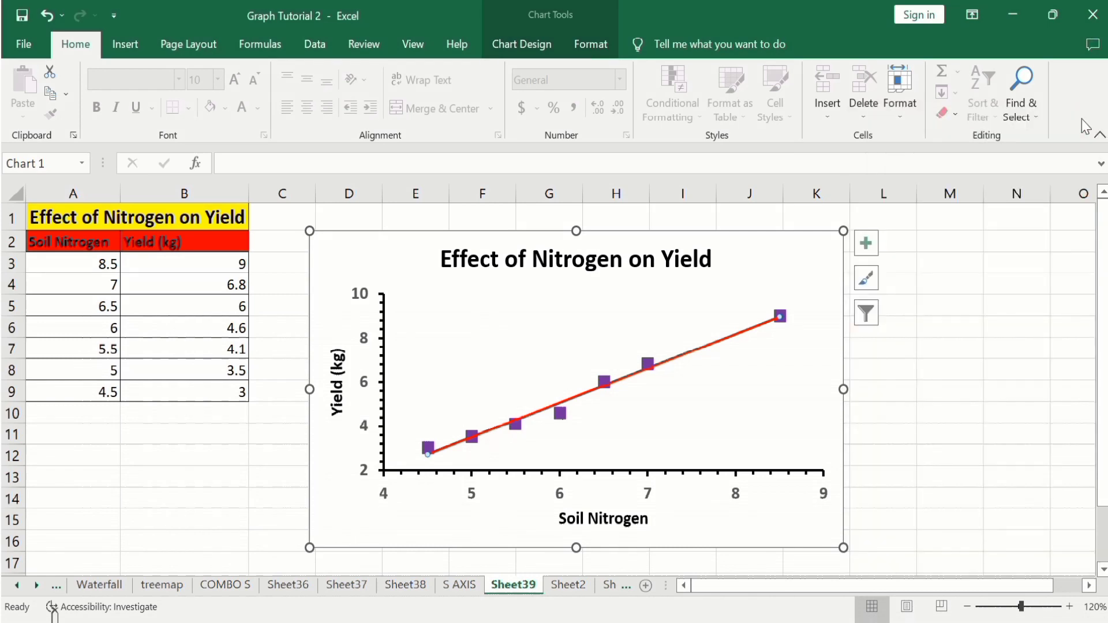
Step: Display the R-squared value and the equation of the trendline on the chart
{"action": "left_click", "coordinate": [866, 242]}
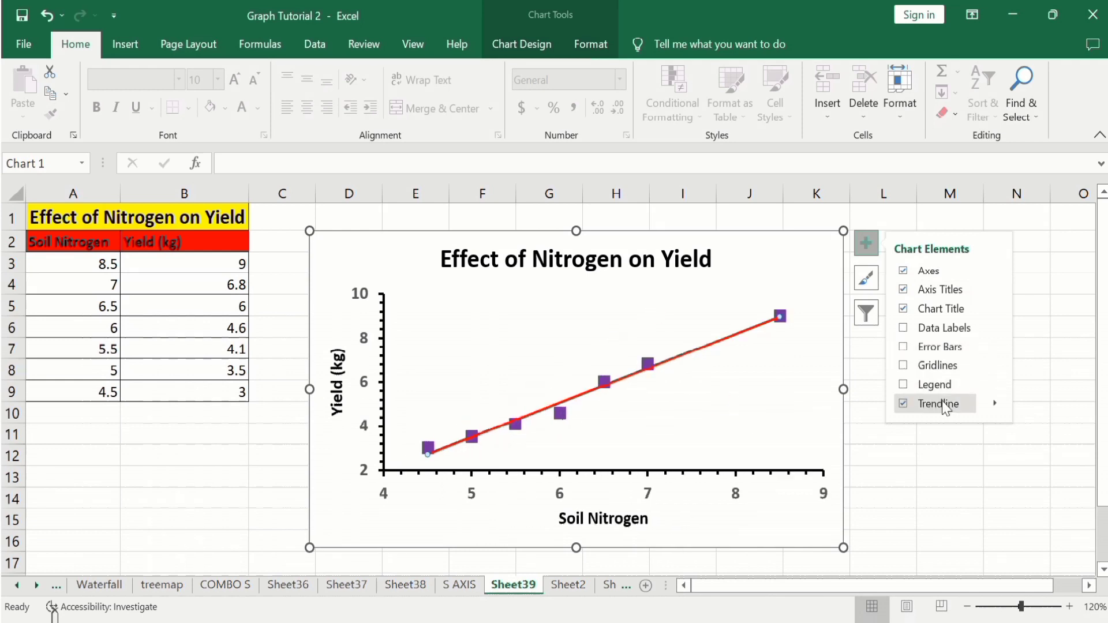
{"action": "left_click", "coordinate": [993, 403]}
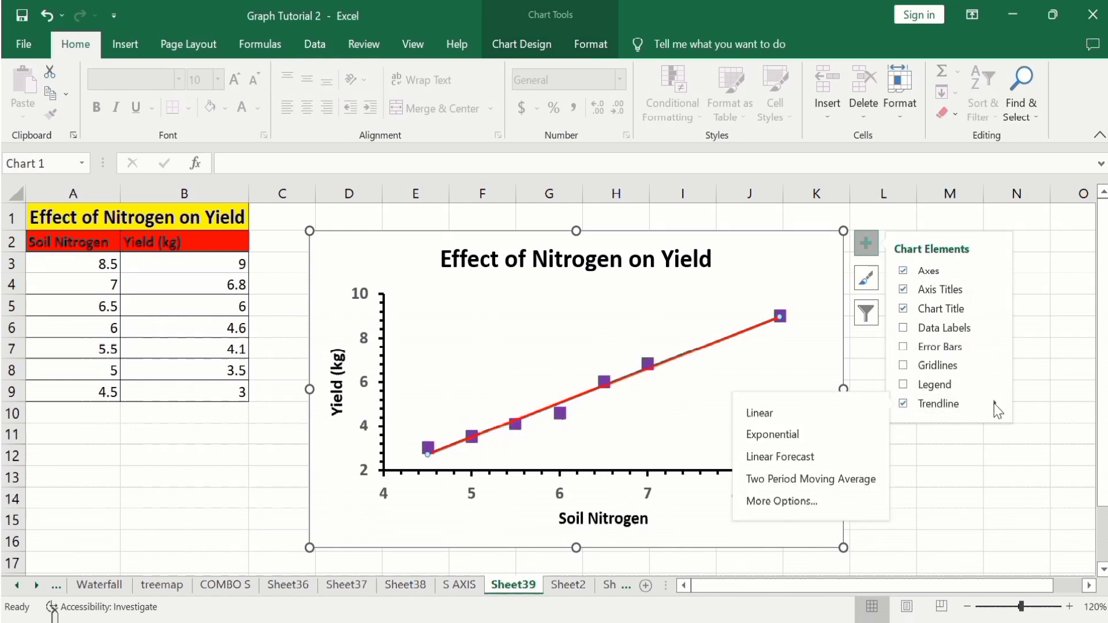
{"action": "left_click", "coordinate": [805, 501]}
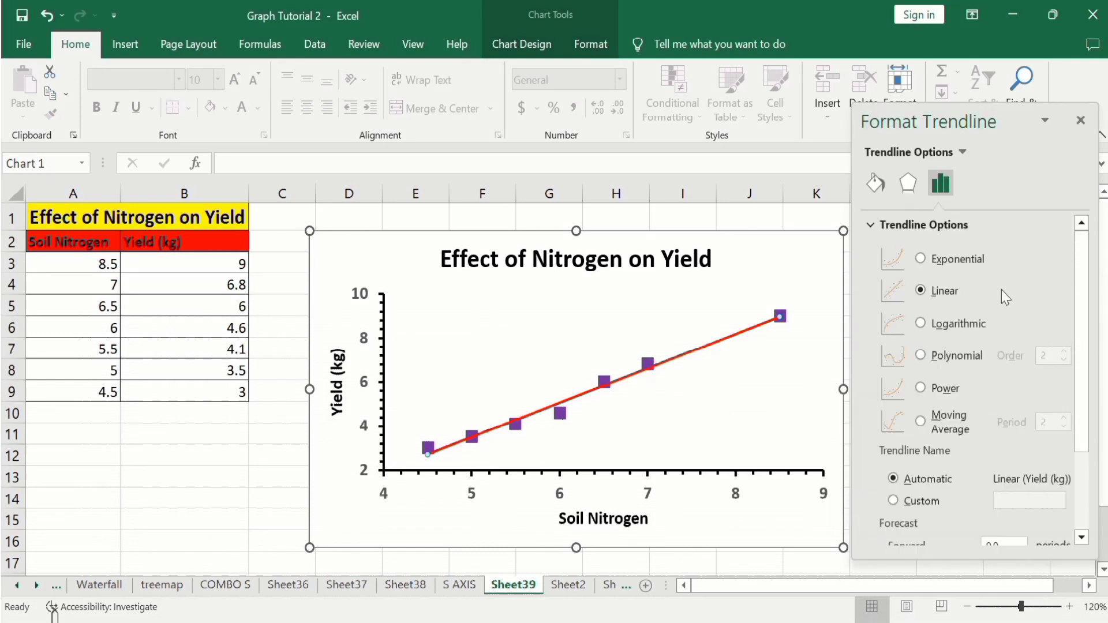
{"action": "left_click_drag", "start_coordinate": [1082, 269], "coordinate": [1086, 346]}
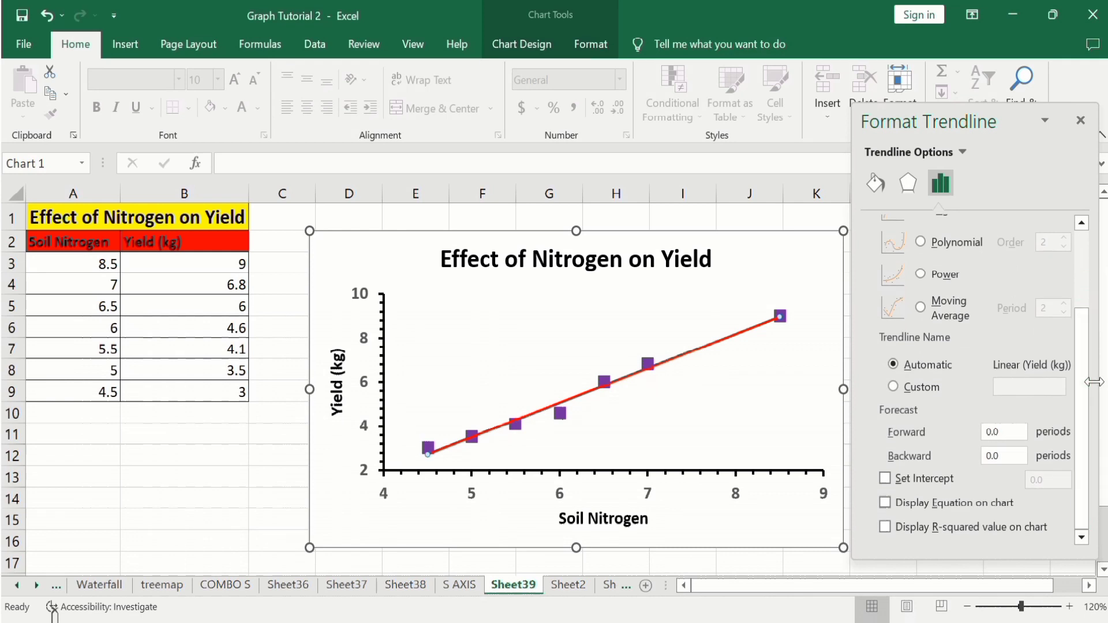
{"action": "left_click", "coordinate": [884, 526]}
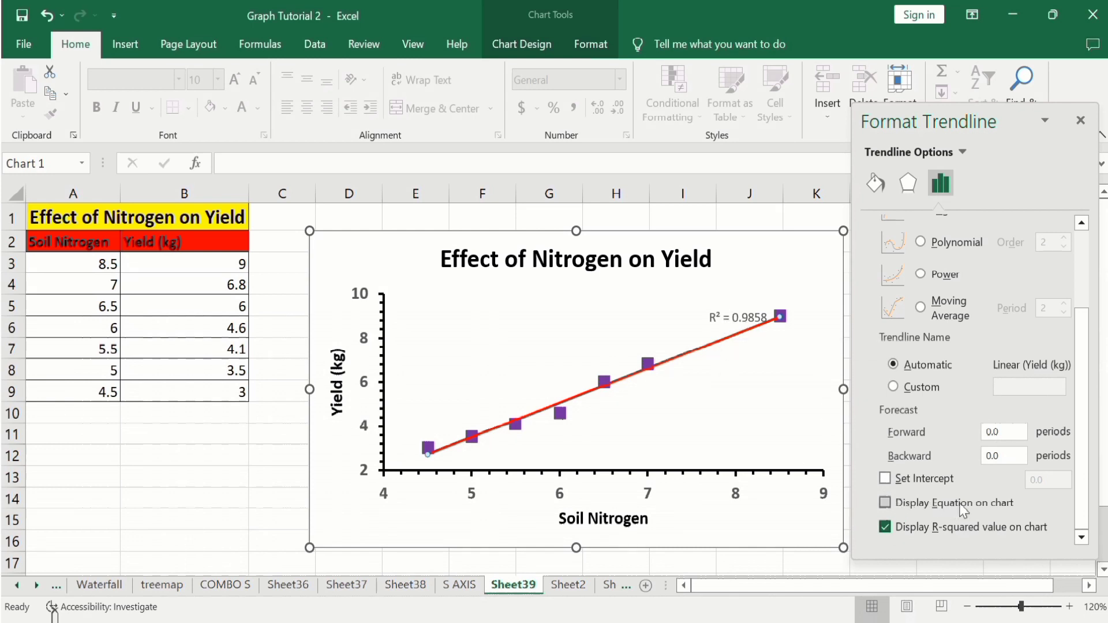
{"action": "left_click", "coordinate": [885, 503]}
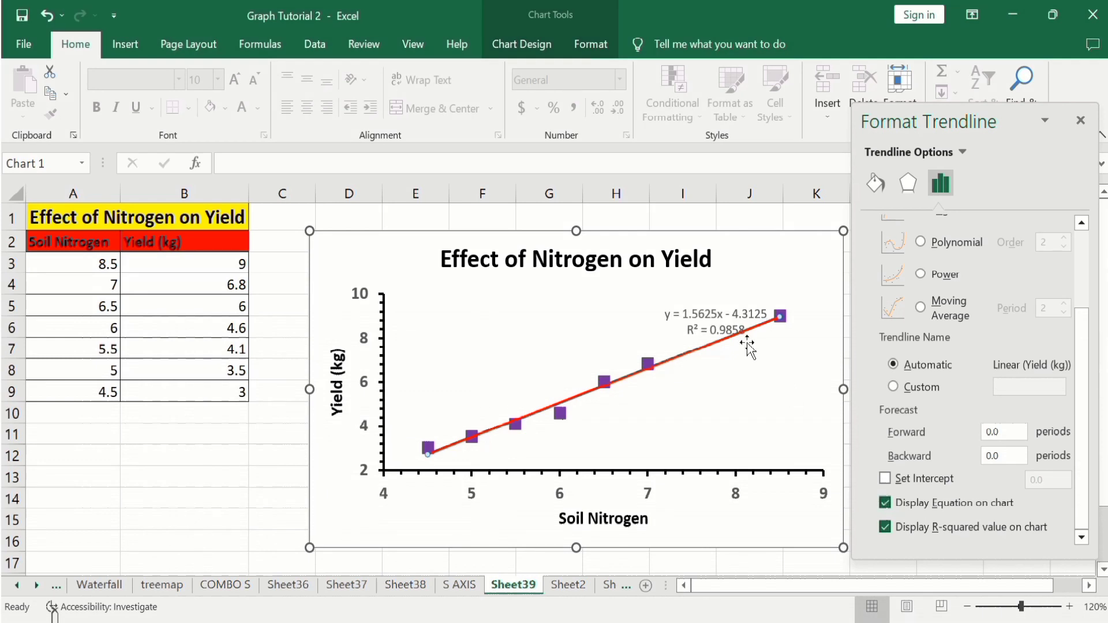
Step: Move the equation and R-squared label into the empty area above the trendline and set its font size to 12
{"action": "left_click", "coordinate": [702, 316]}
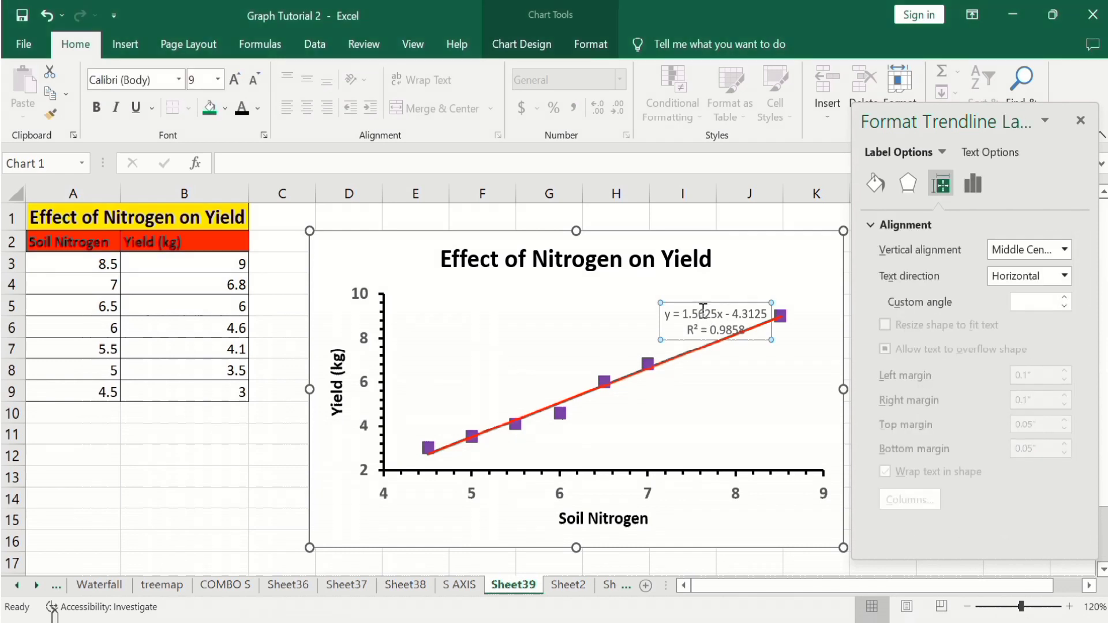
{"action": "left_click_drag", "start_coordinate": [700, 301], "coordinate": [628, 279]}
{"action": "left_click", "coordinate": [614, 293]}
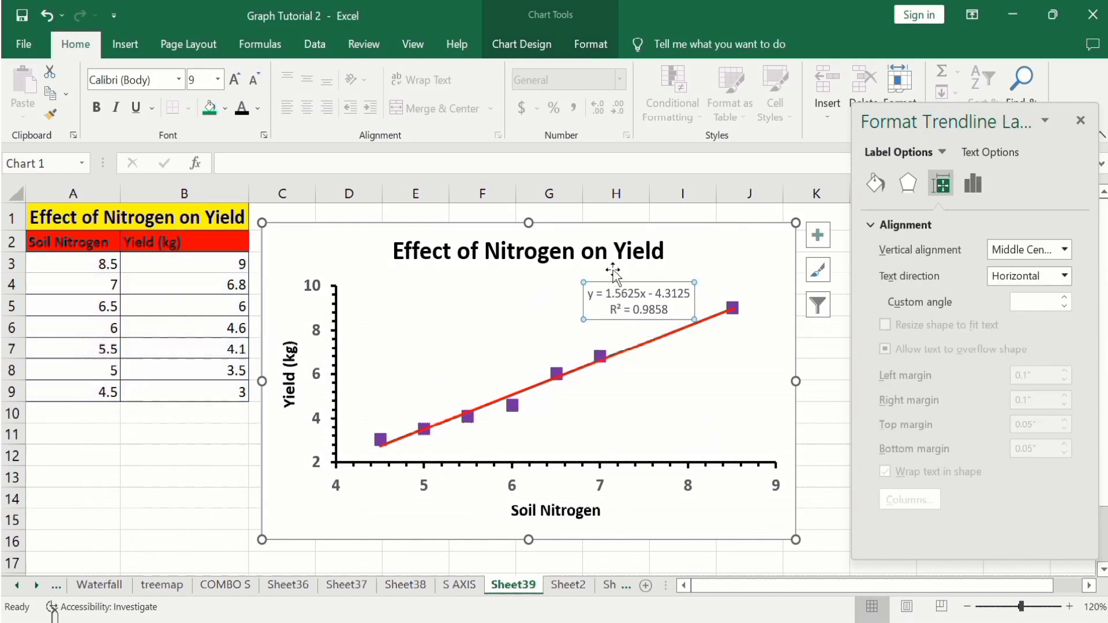
{"action": "left_click_drag", "start_coordinate": [611, 281], "coordinate": [525, 290]}
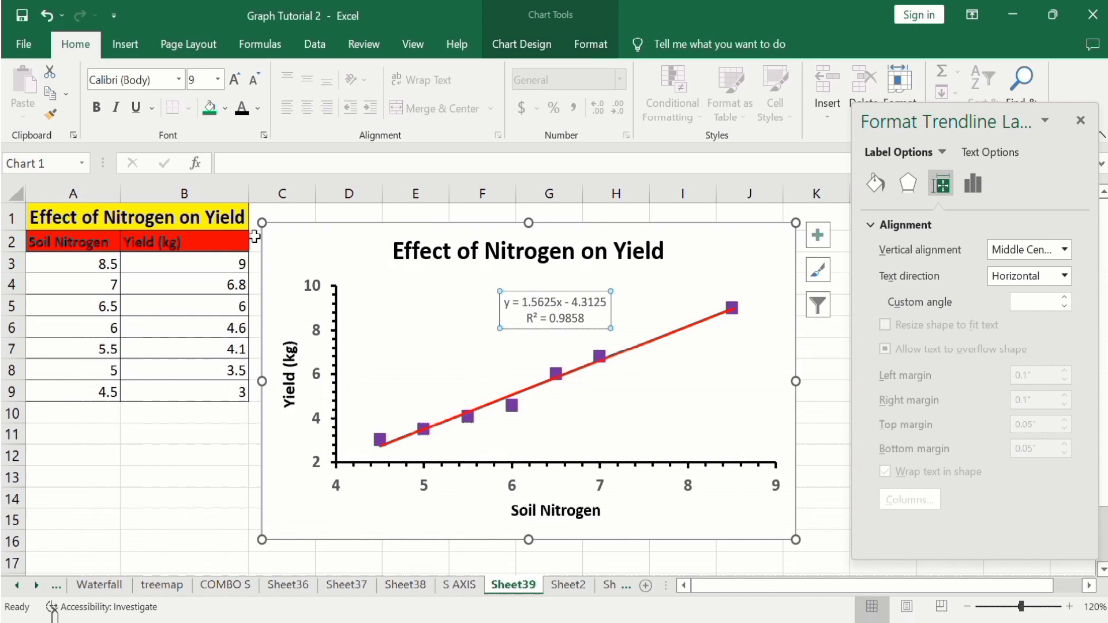
{"action": "left_click", "coordinate": [219, 80]}
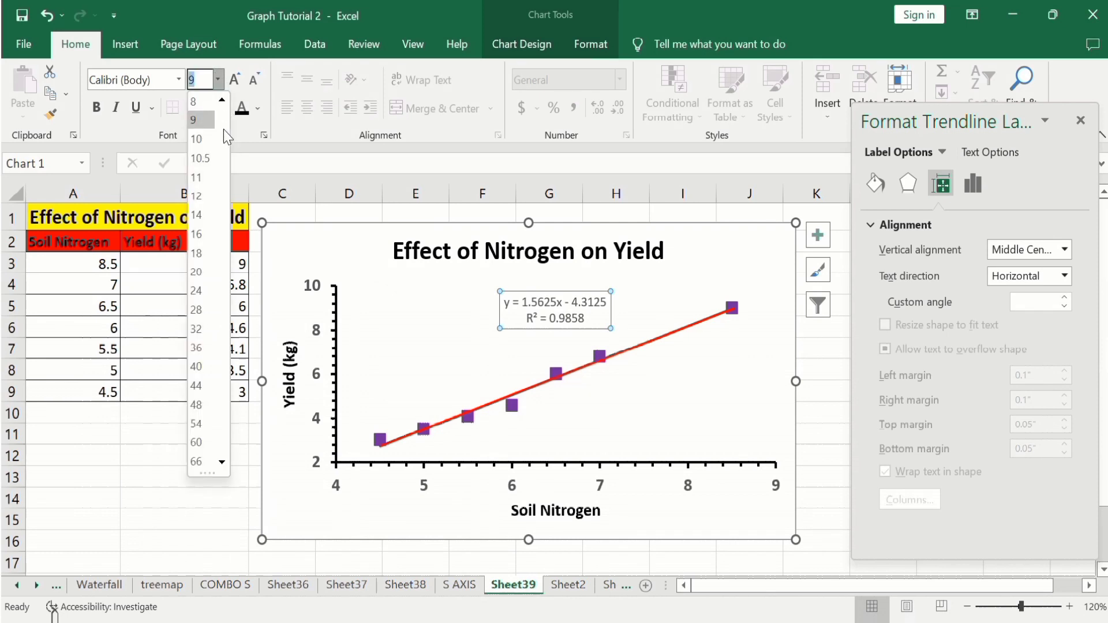
{"action": "left_click", "coordinate": [205, 197]}
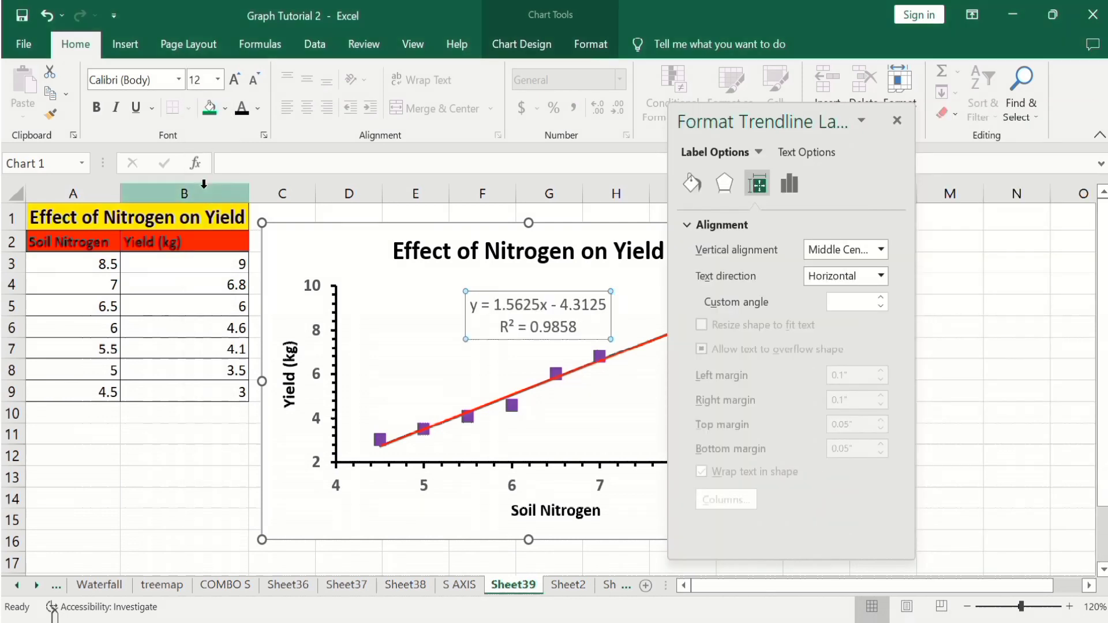